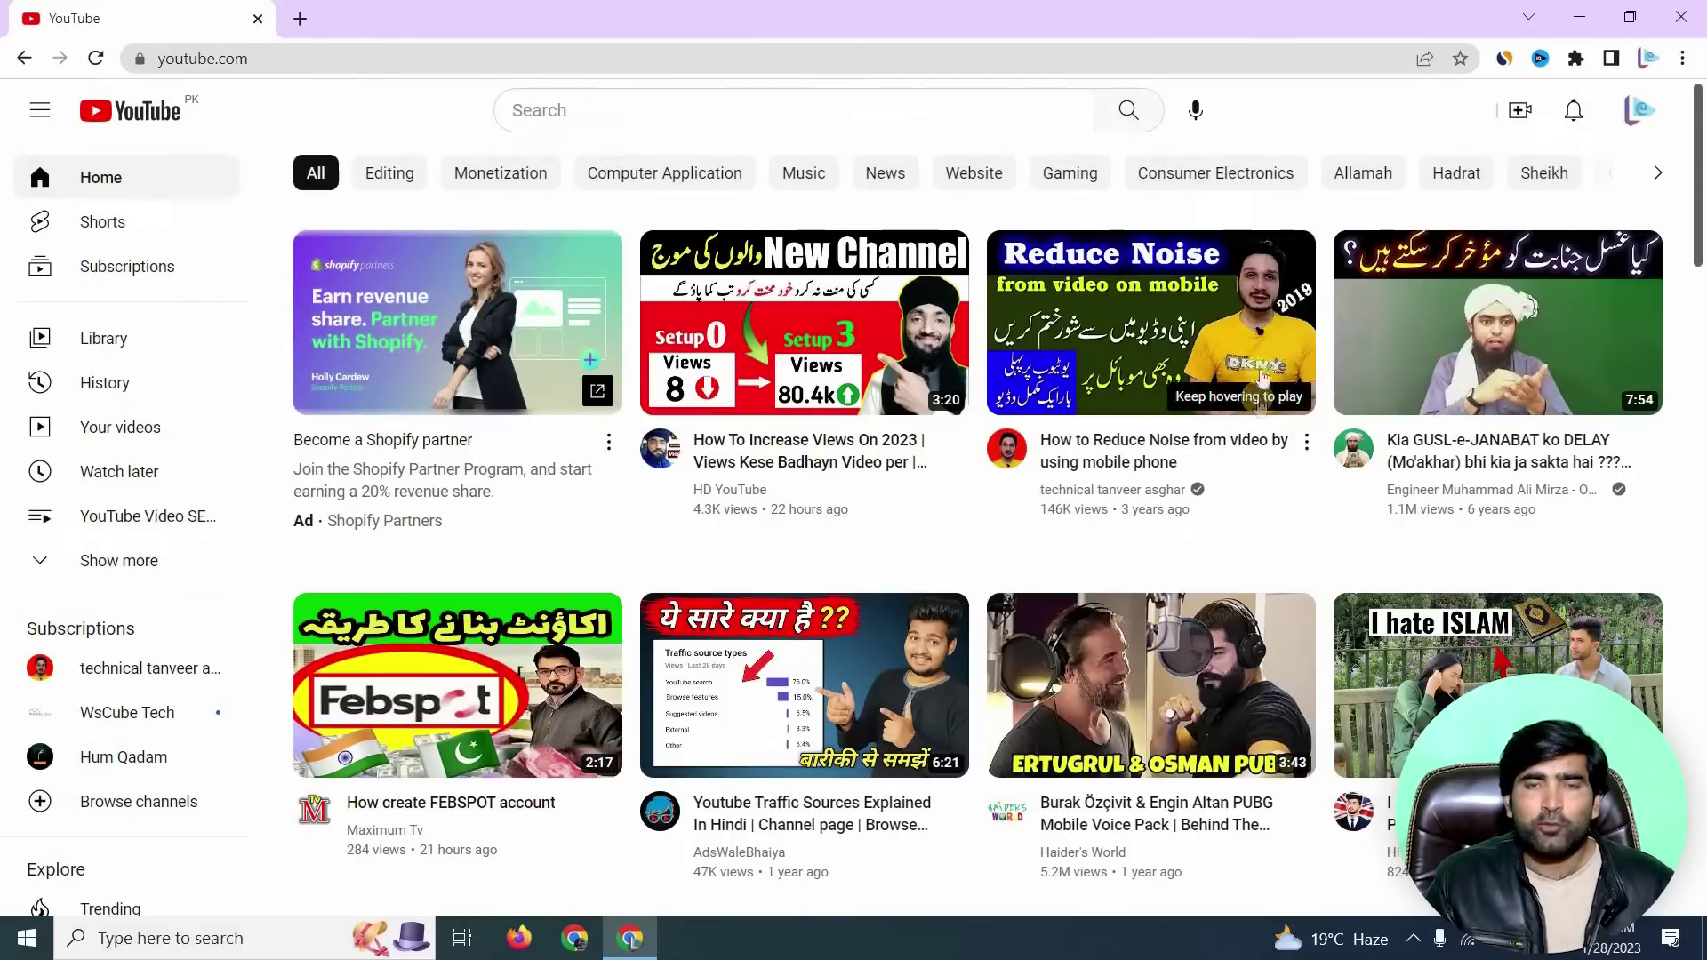
Open the channel dashboard in YouTube Studio
left_click(1647, 120)
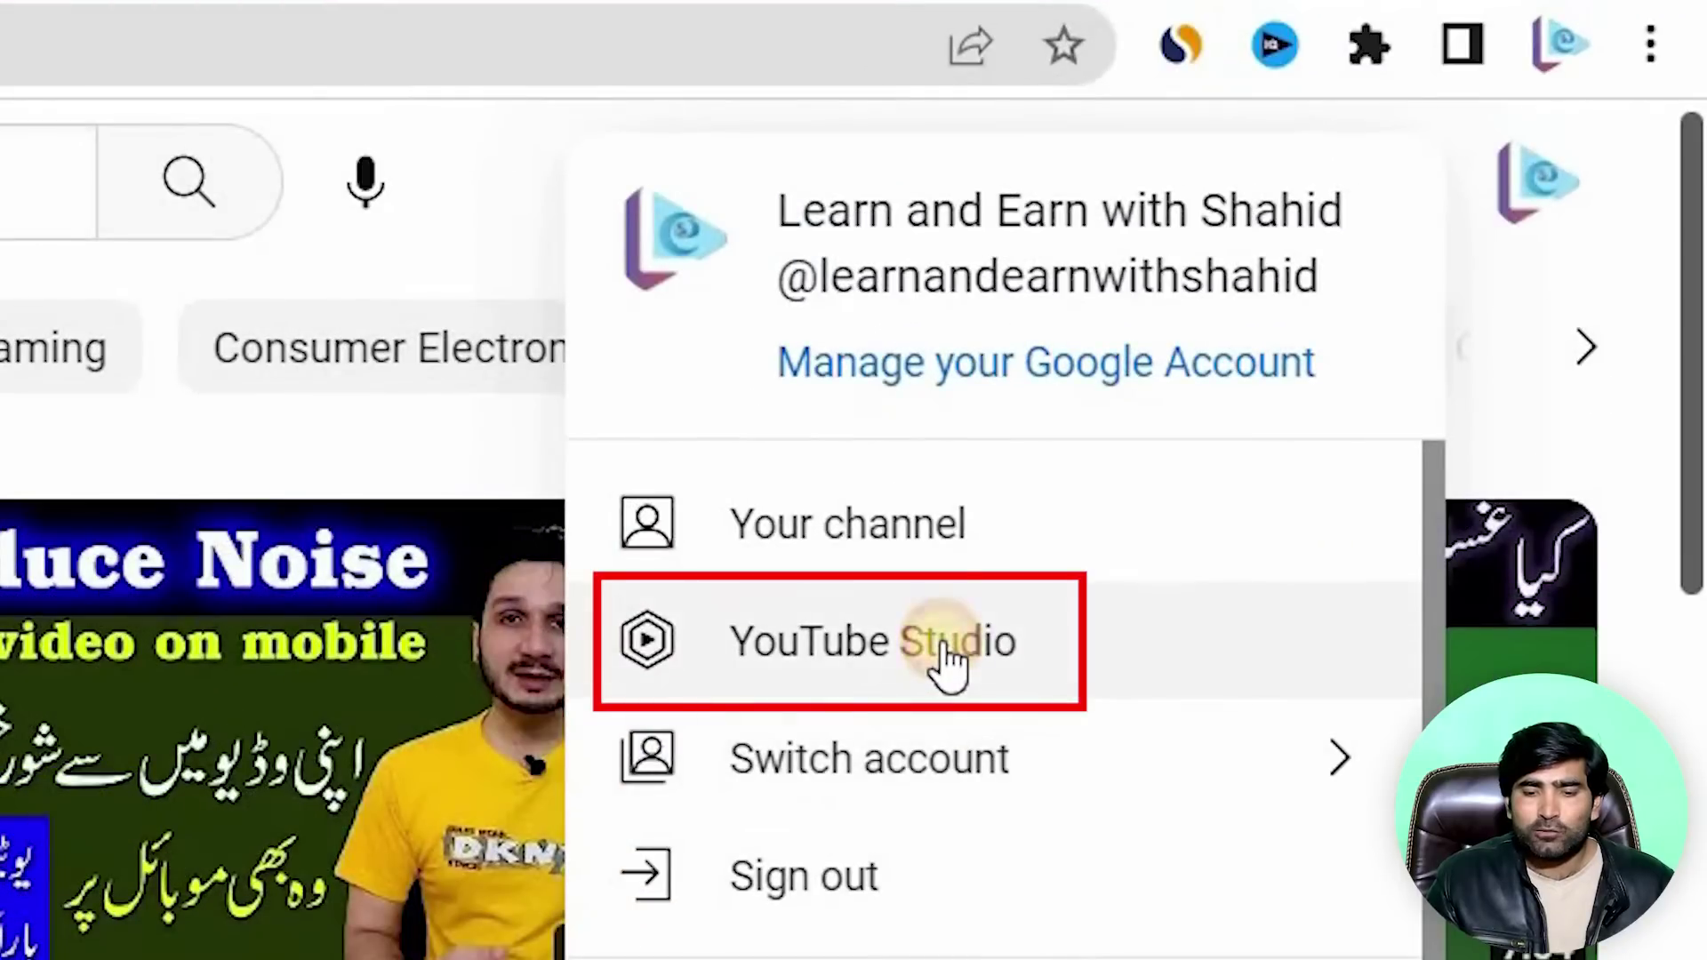
left_click(944, 647)
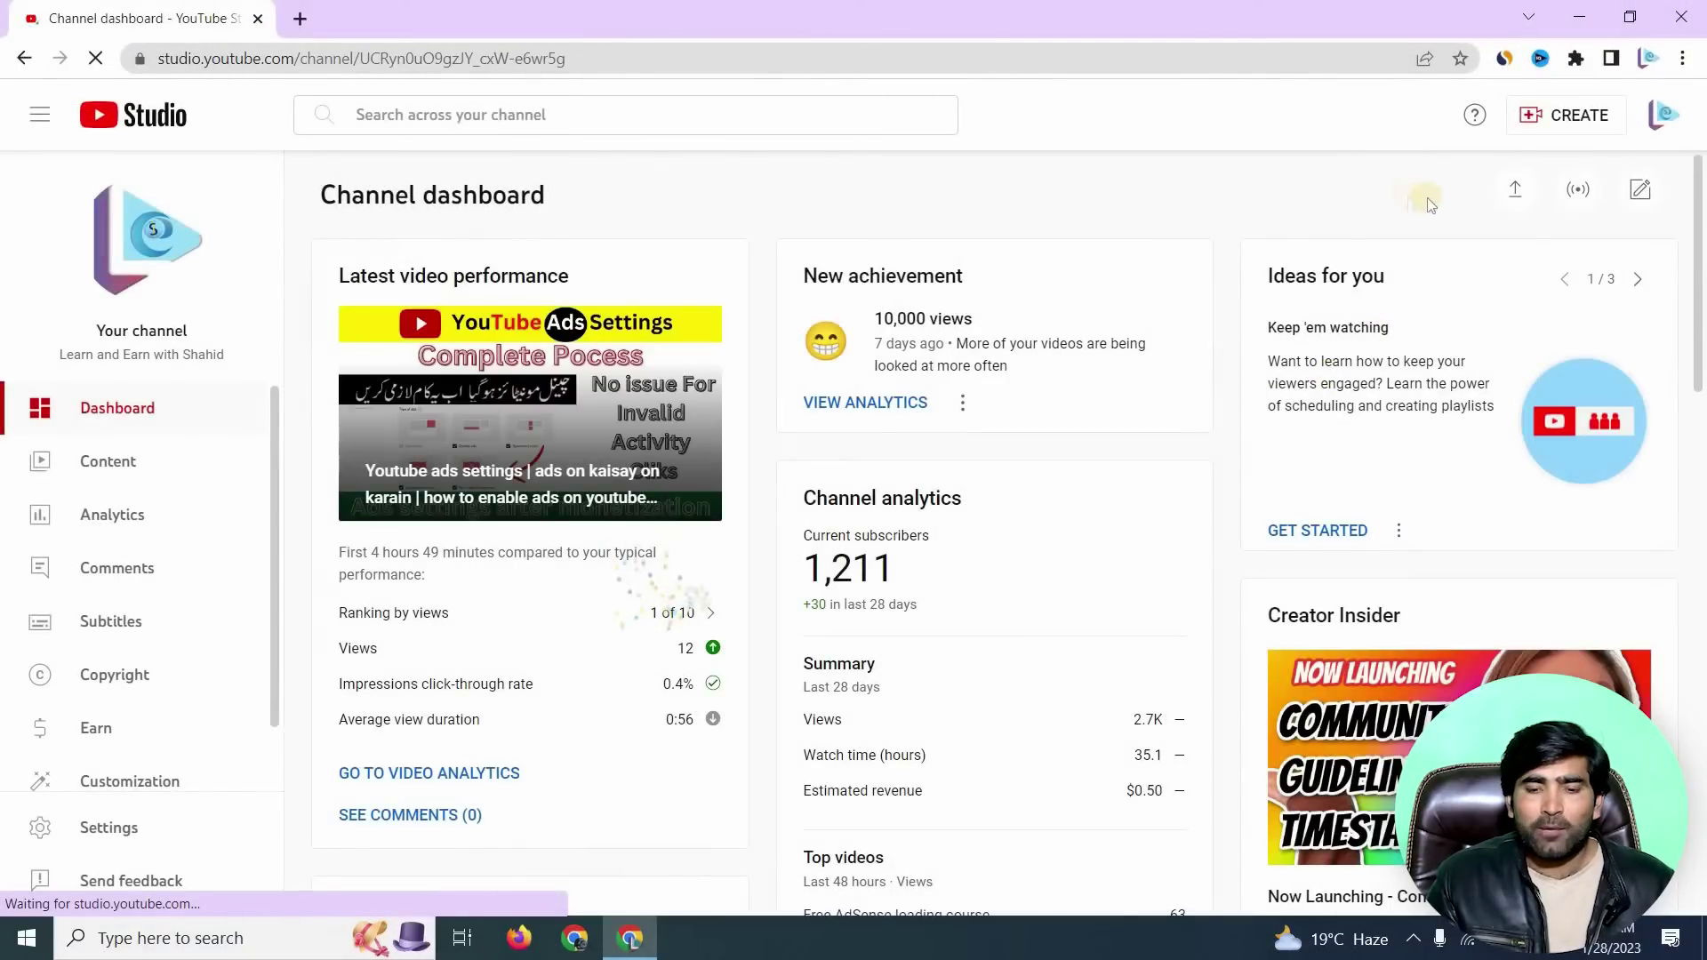
triple_click(559, 197)
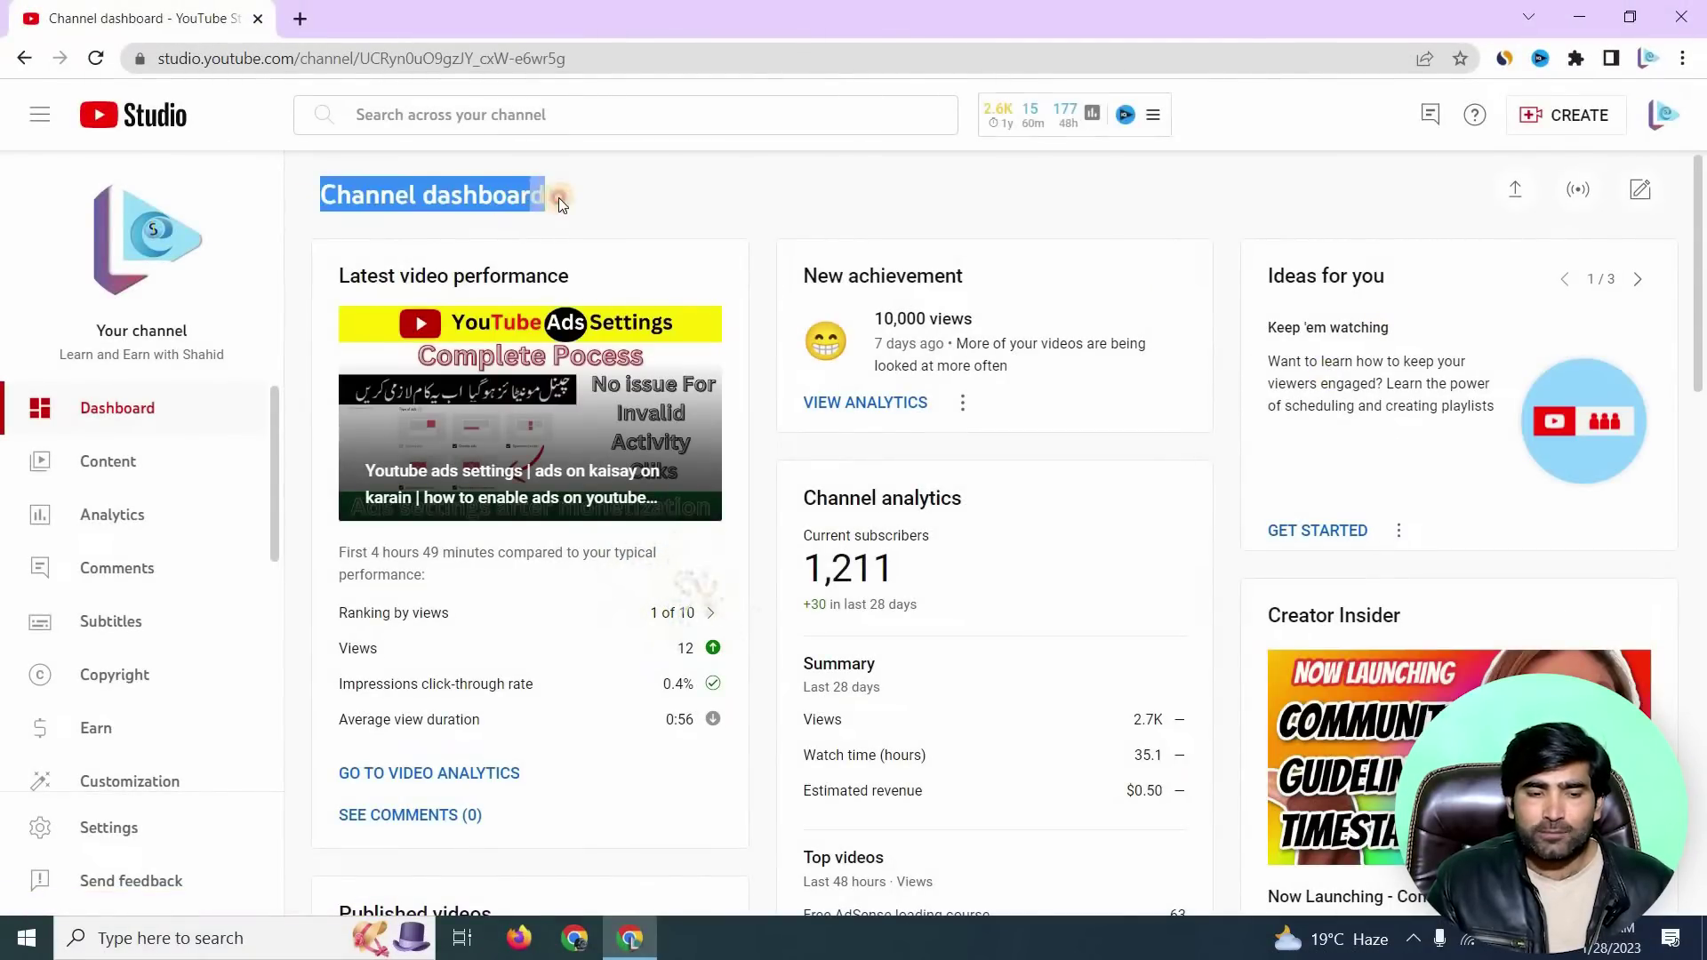
Upload the MP4 video mix from the Subtitle Video folder on Local Disk (D:)
left_click(1559, 124)
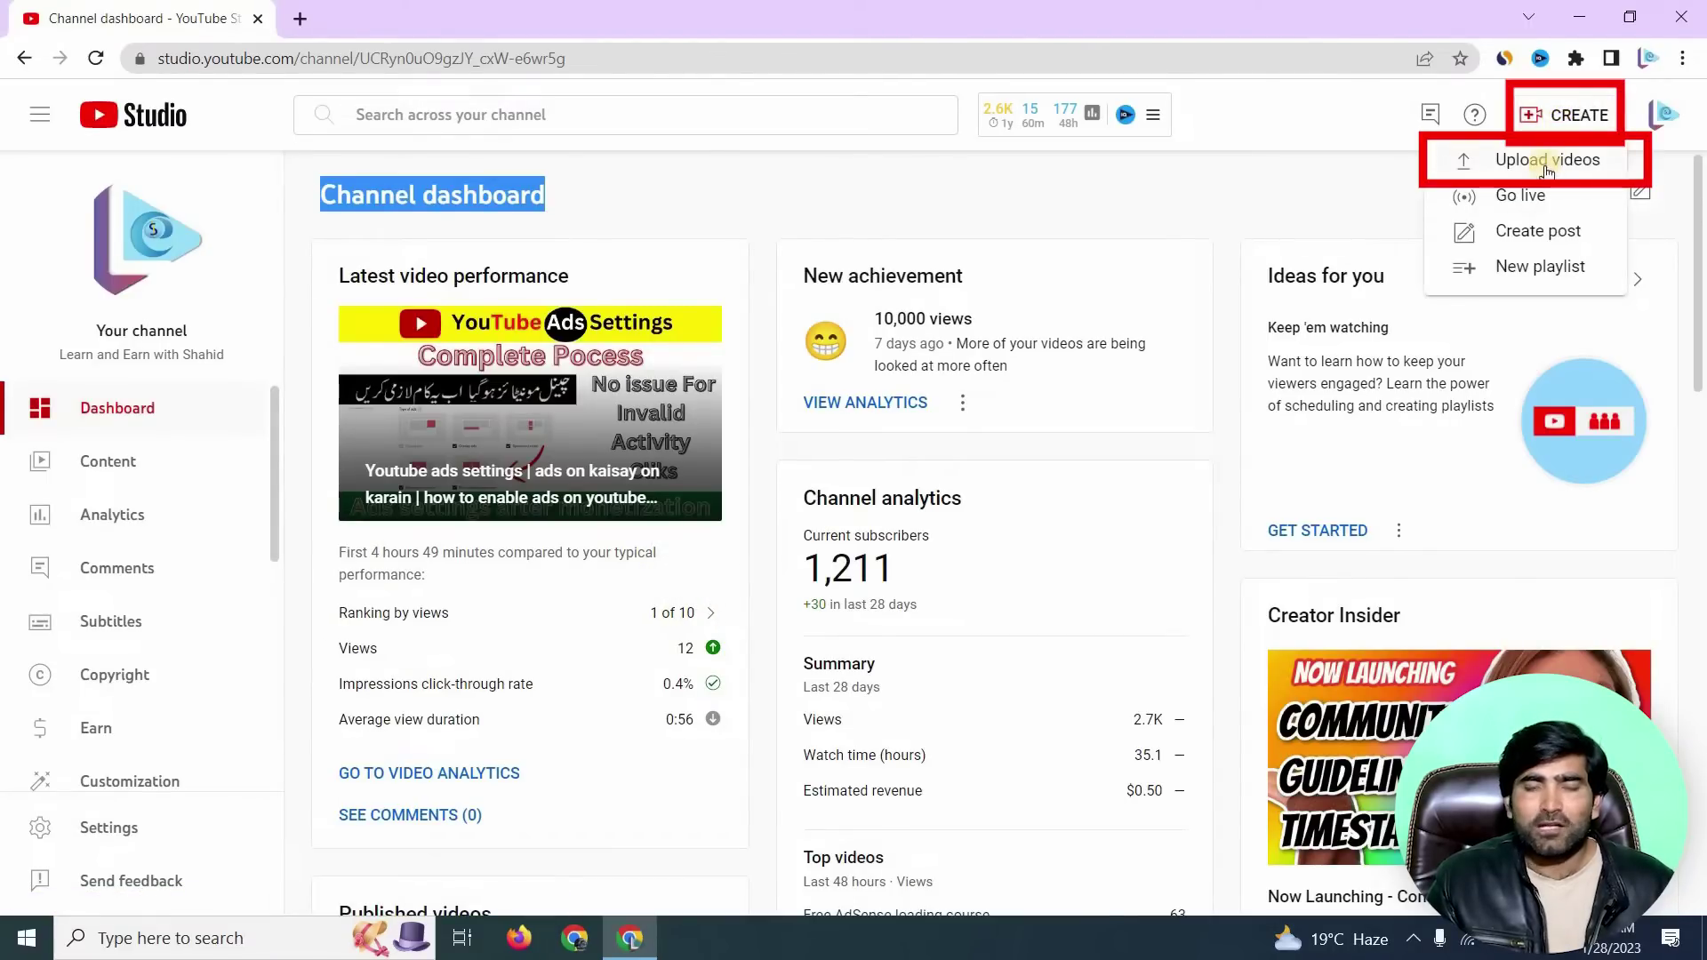
left_click(1546, 165)
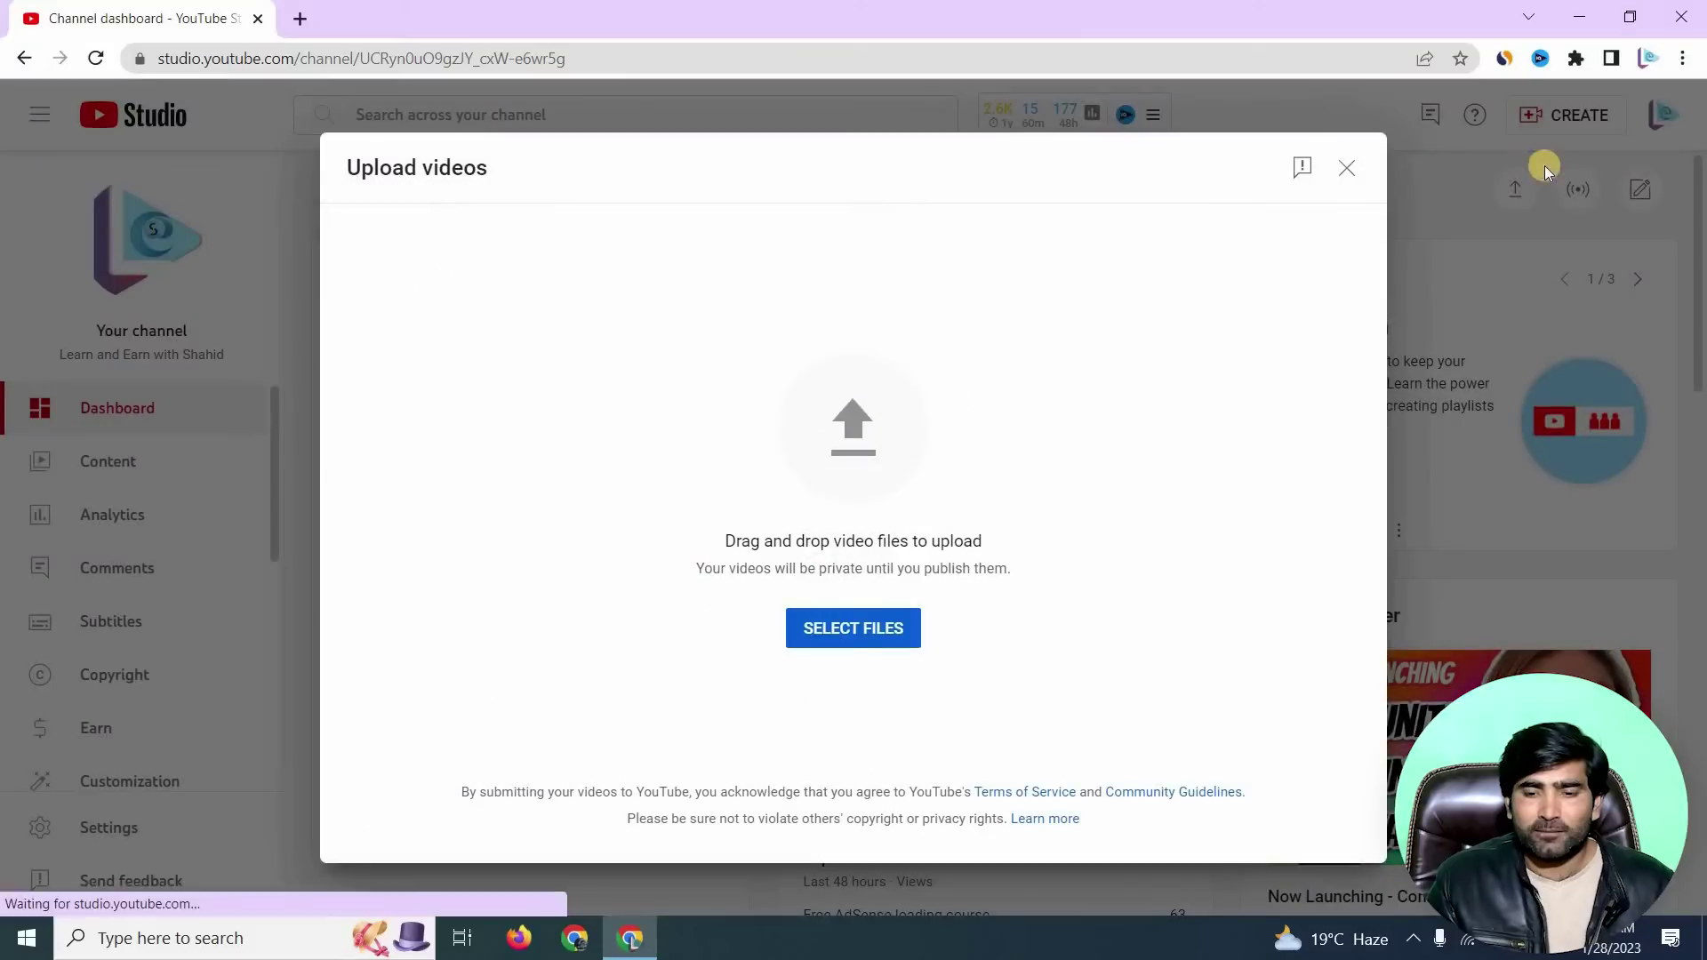
left_click(855, 634)
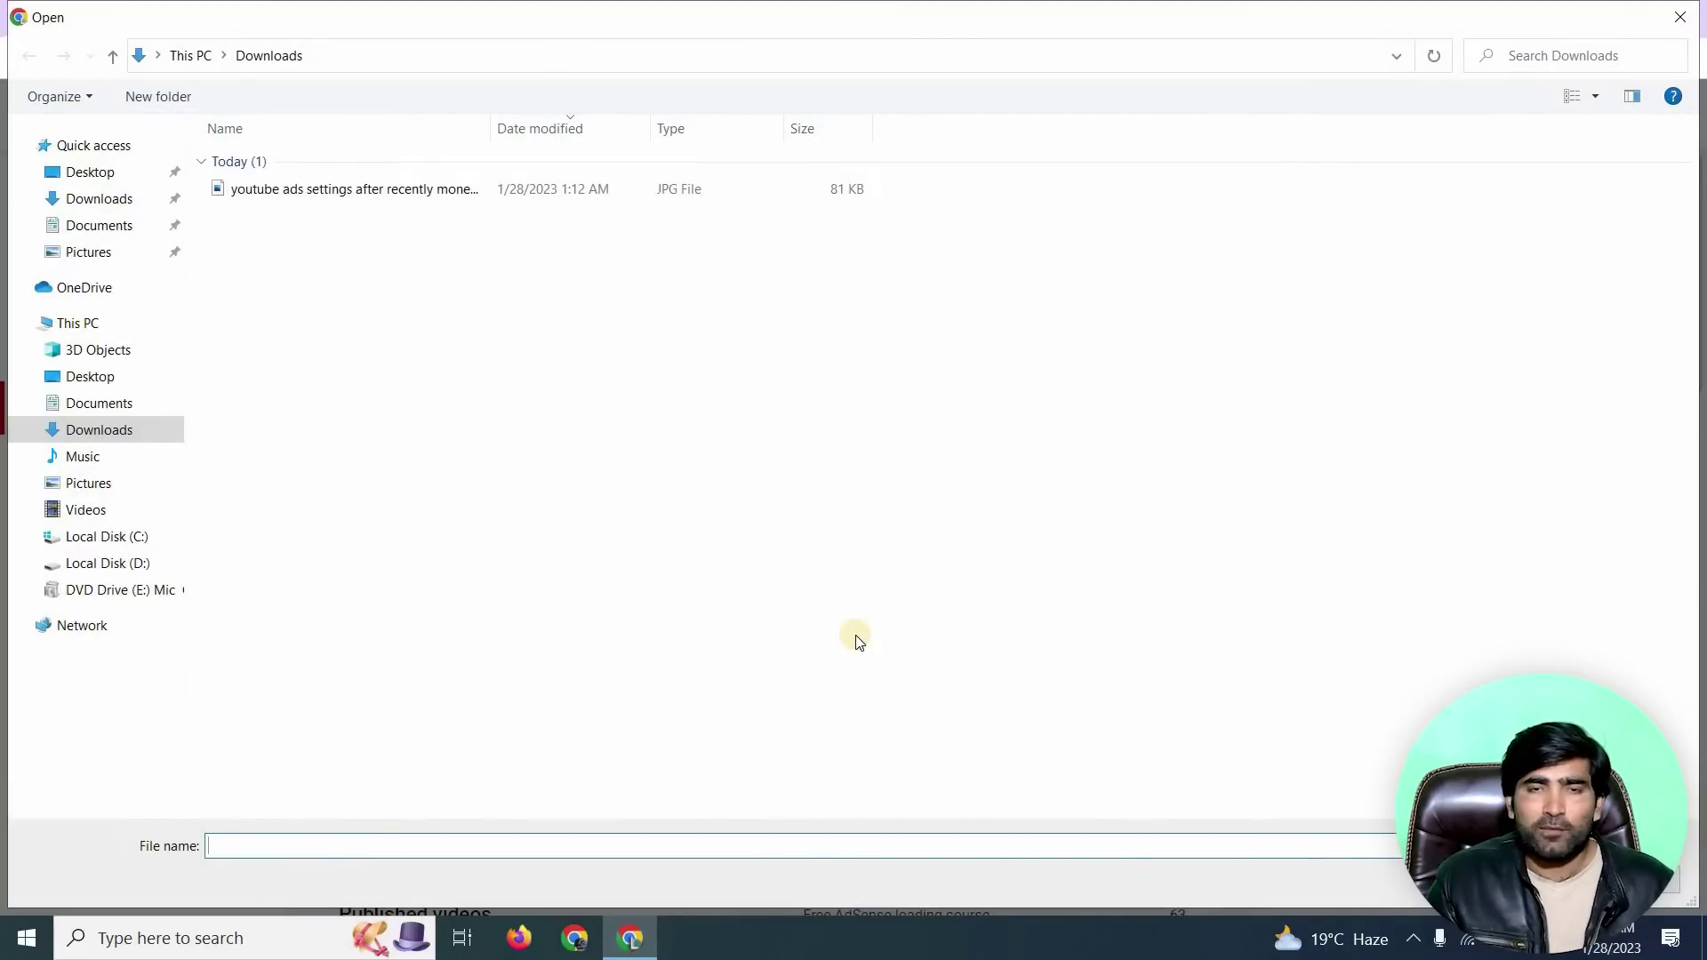
left_click(107, 563)
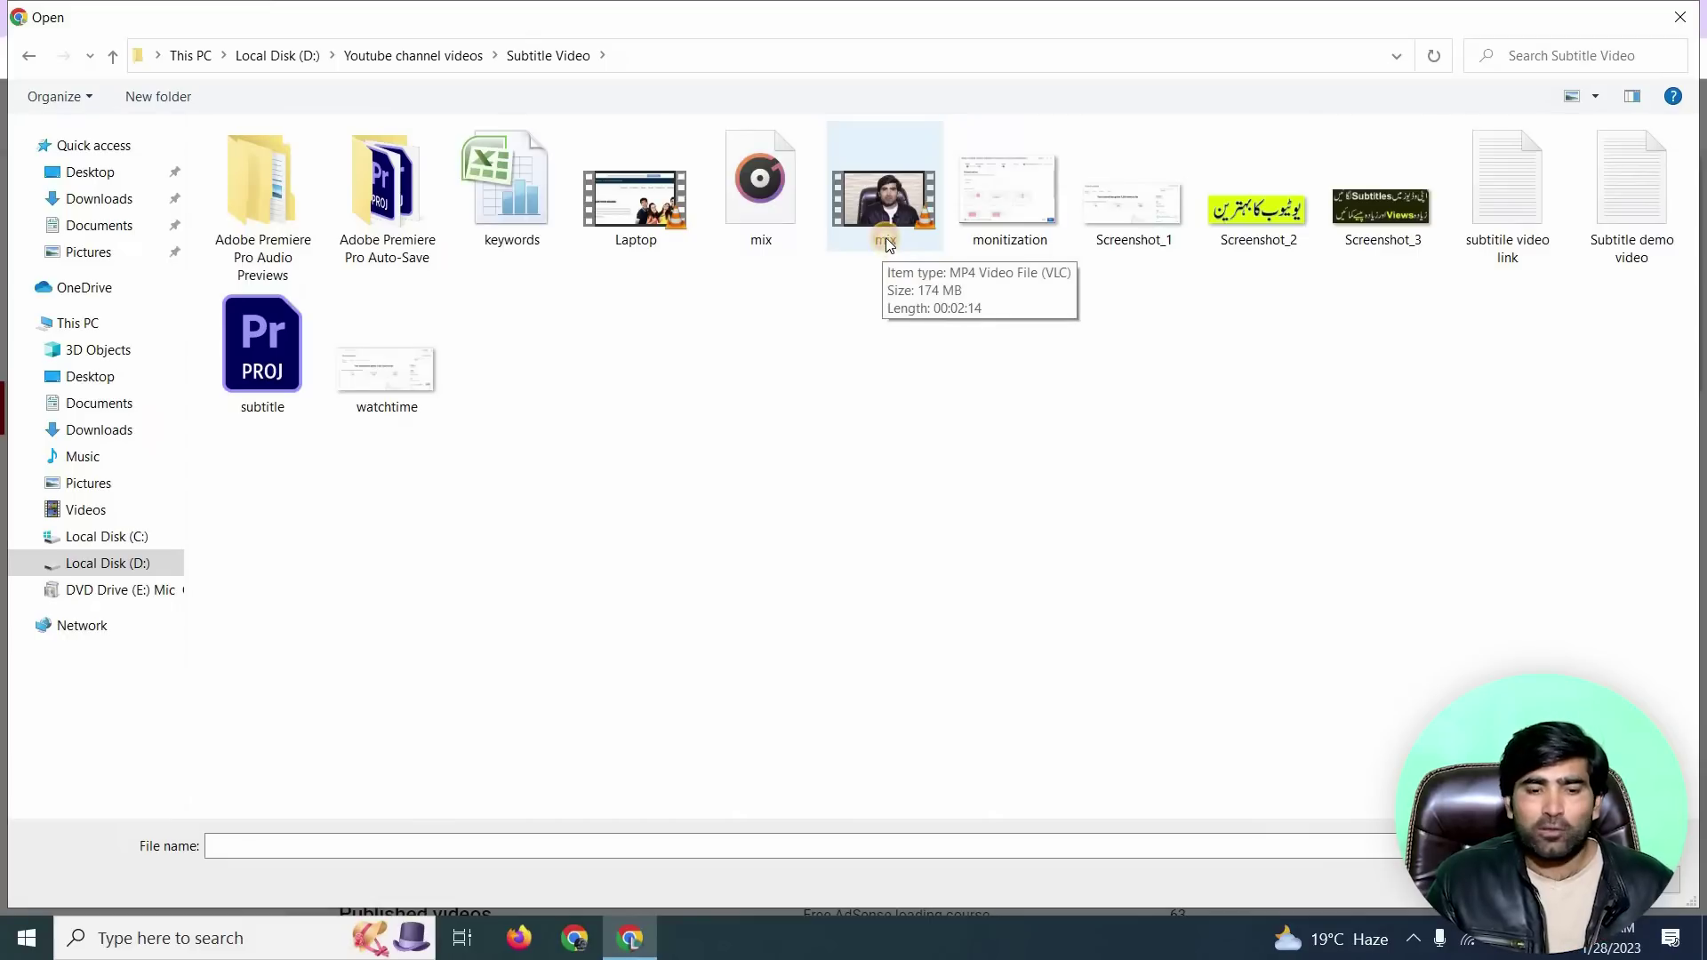
left_click(887, 242)
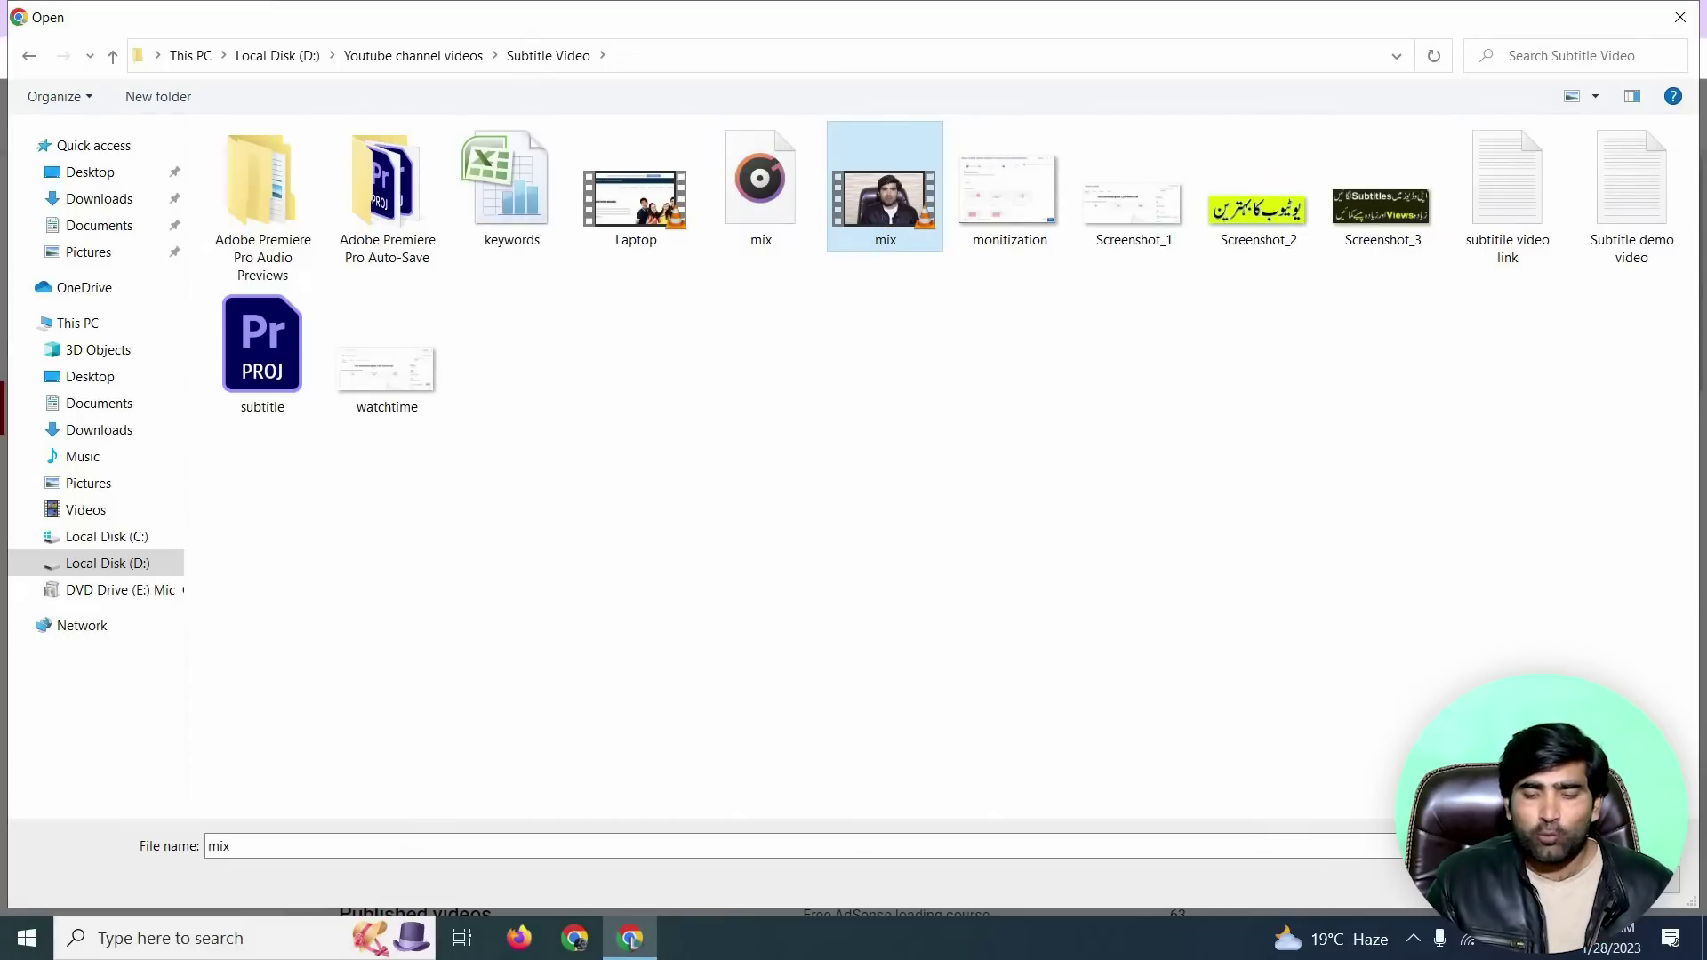
key("Return")
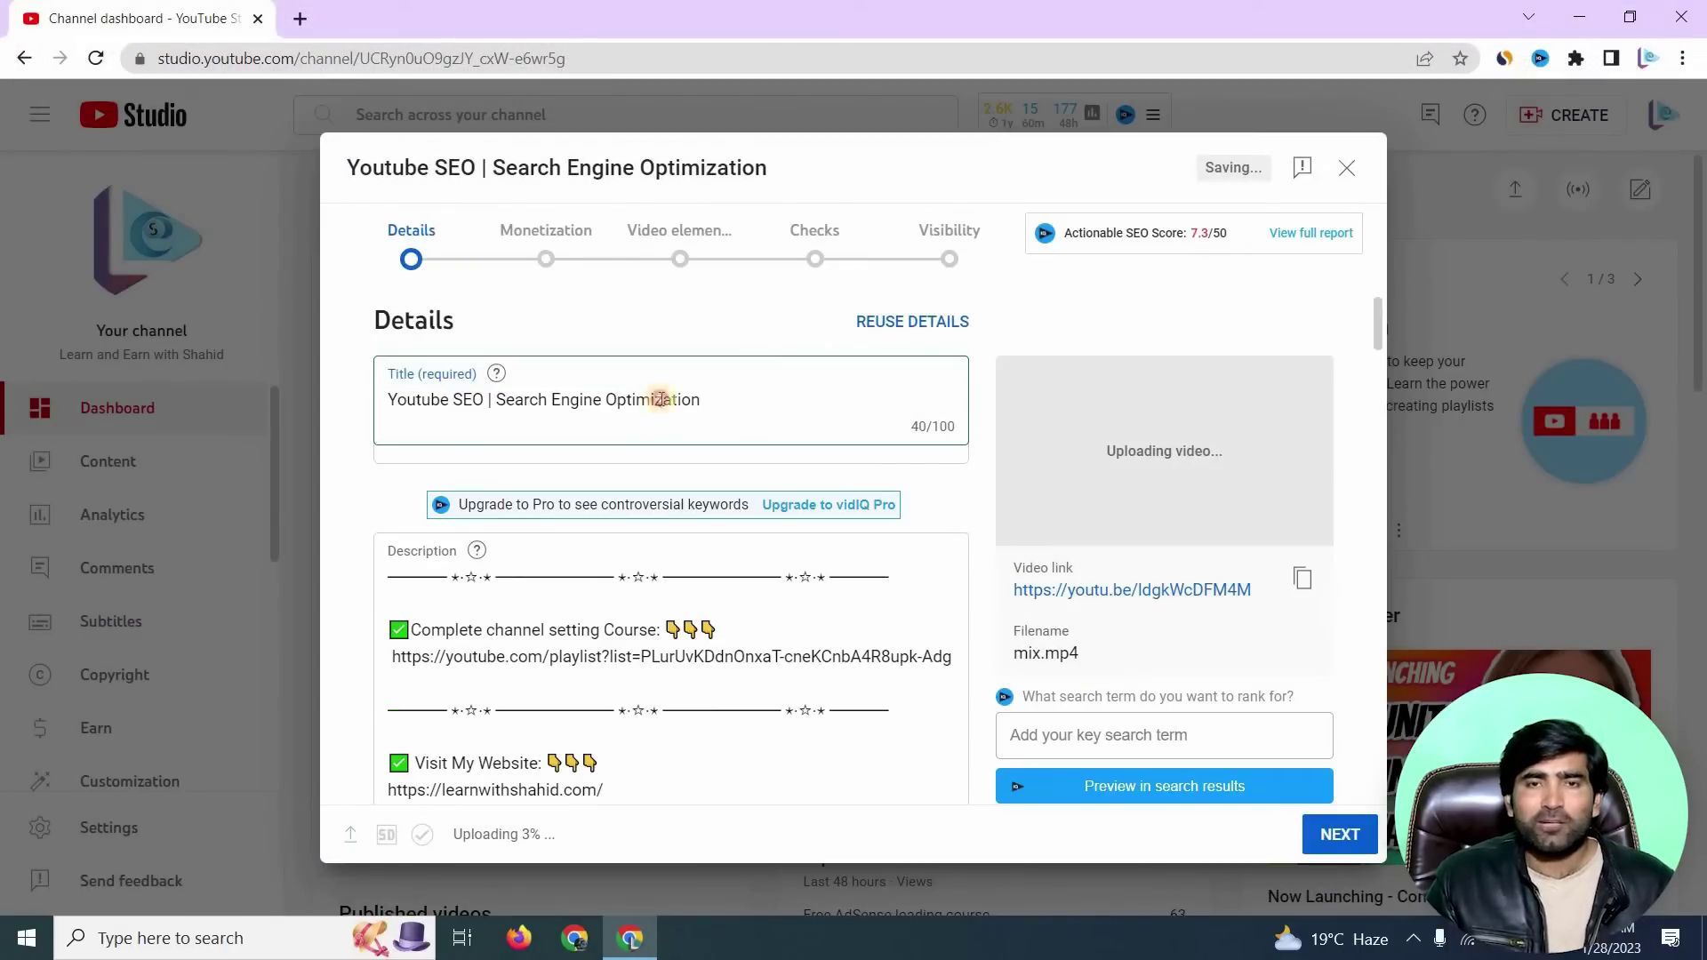
Review the upload's title, description and thumbnail section, and look through the available playlists without choosing one
triple_click(365, 401)
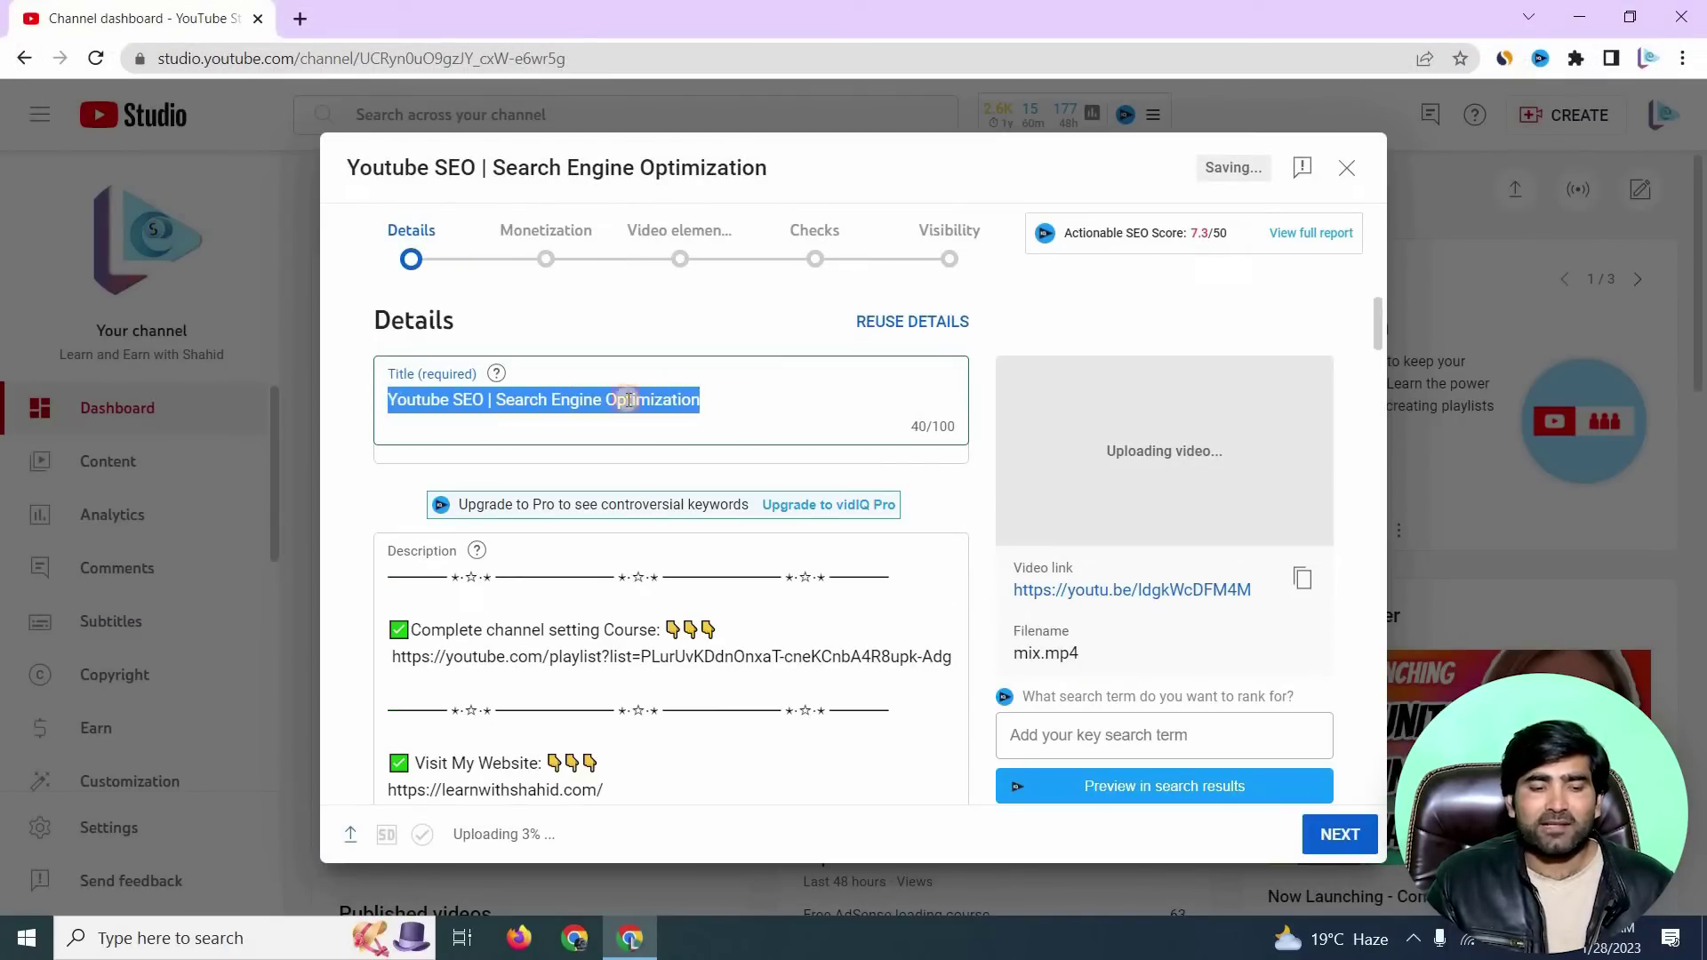
left_click(757, 389)
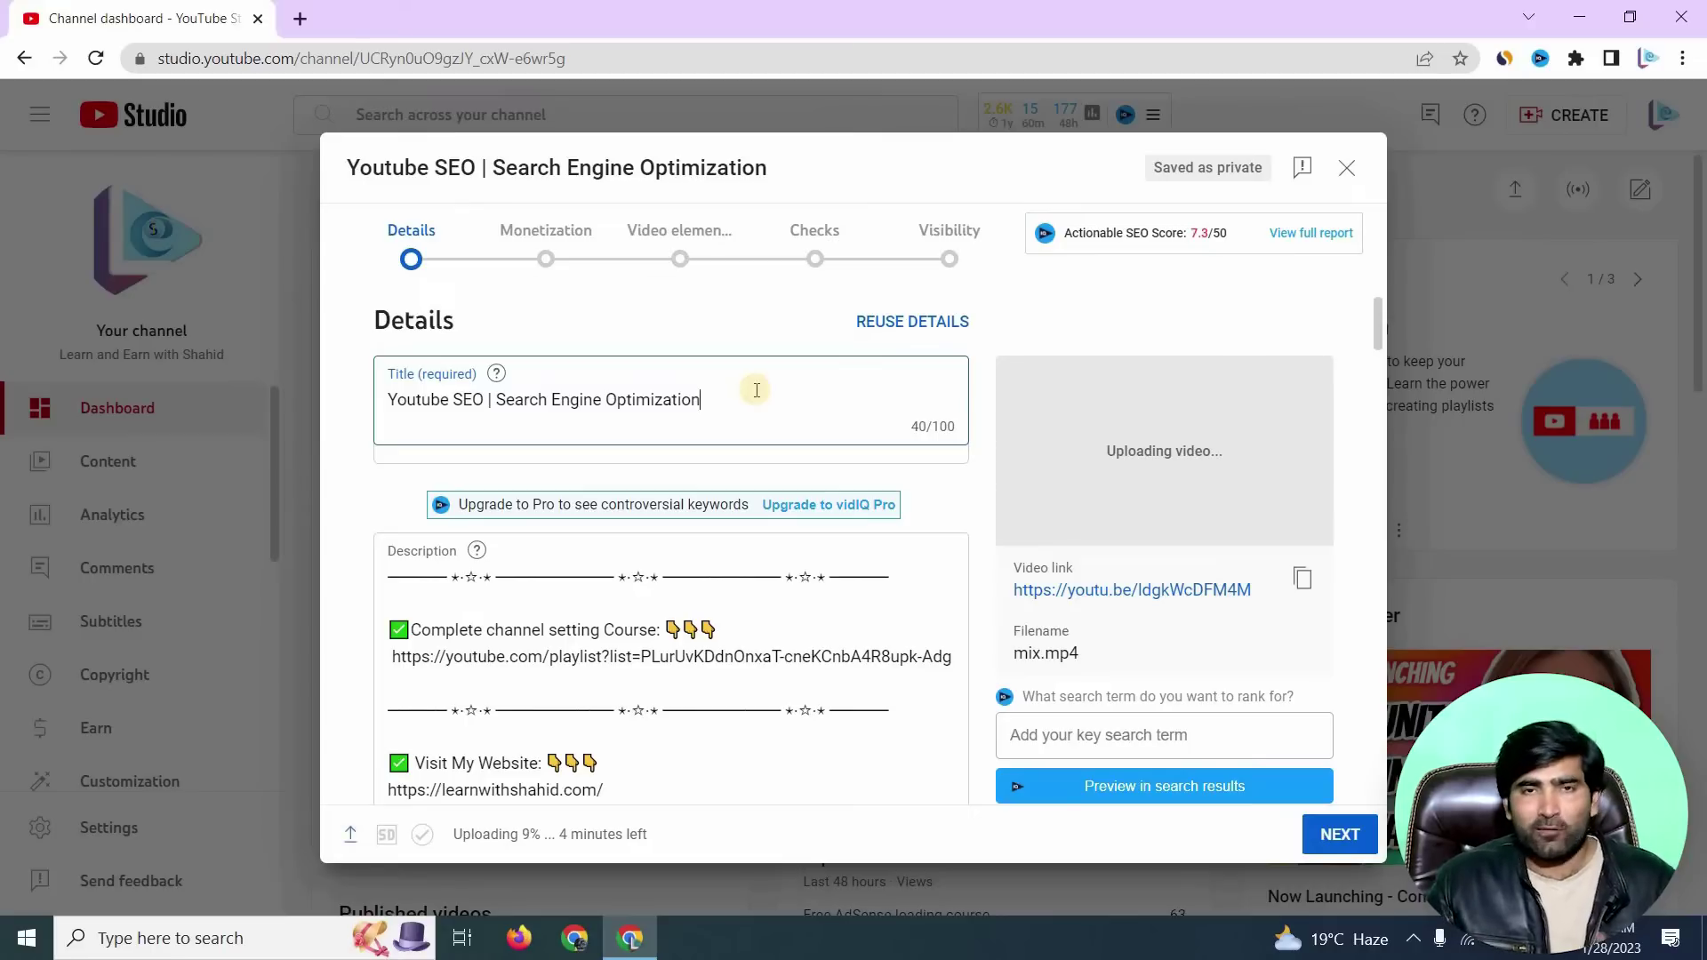
scroll(403, 393, "down", 2)
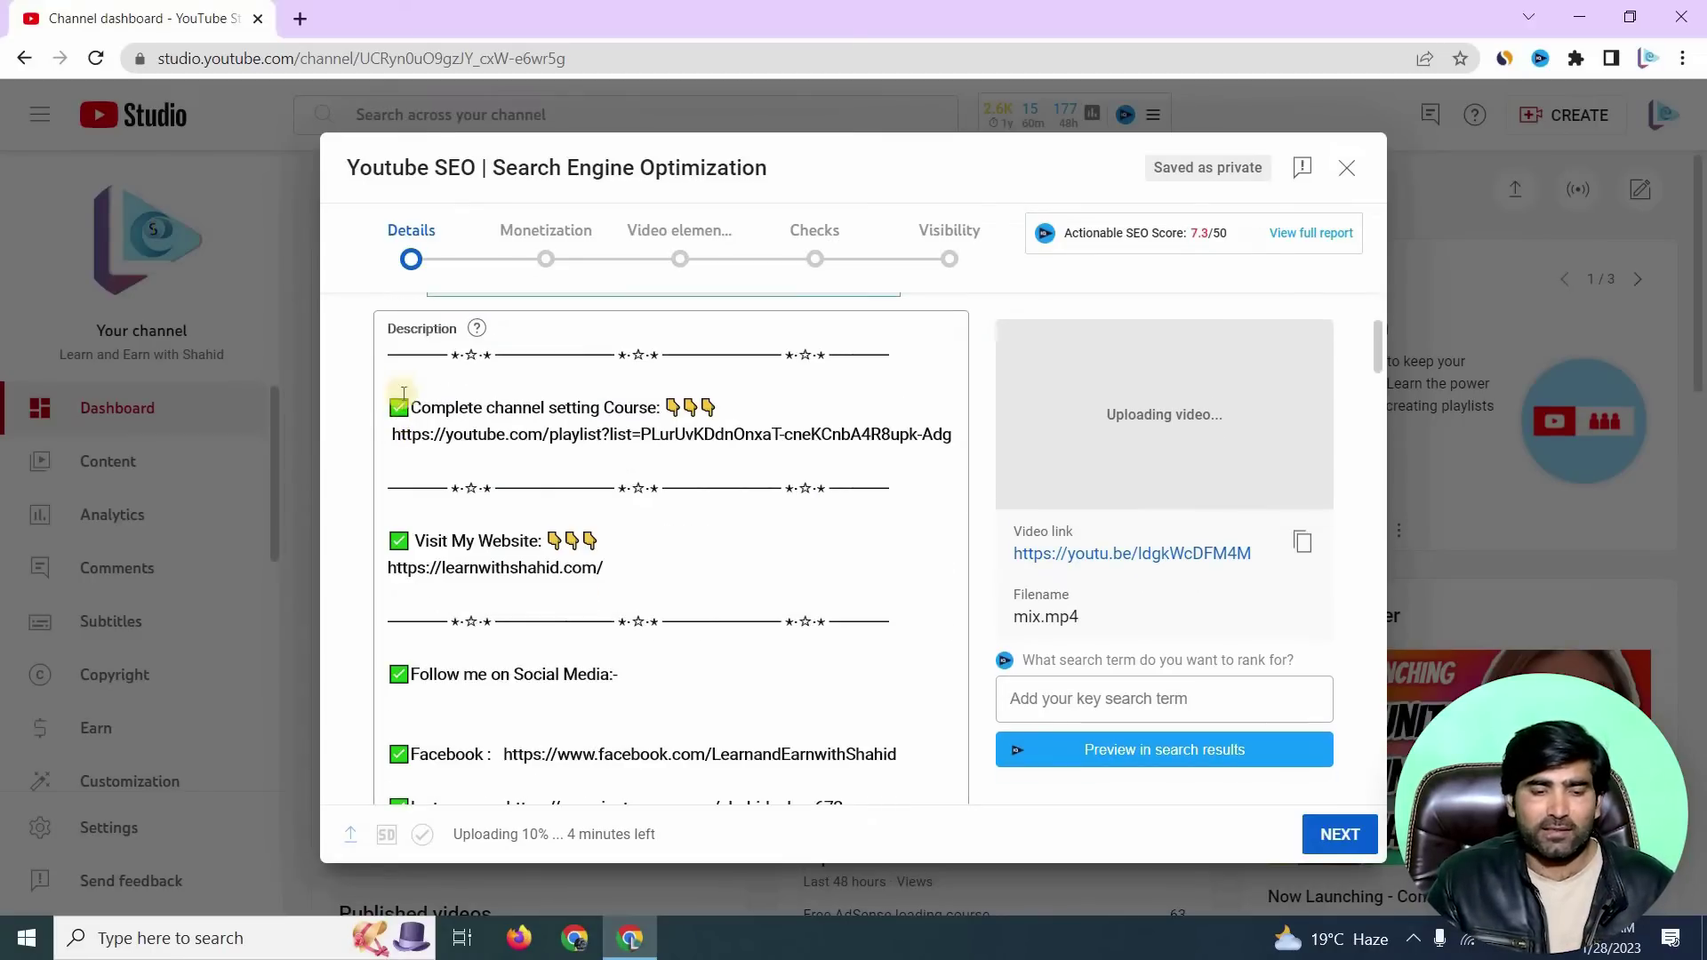
double_click(444, 406)
scroll(509, 509, "down", 4)
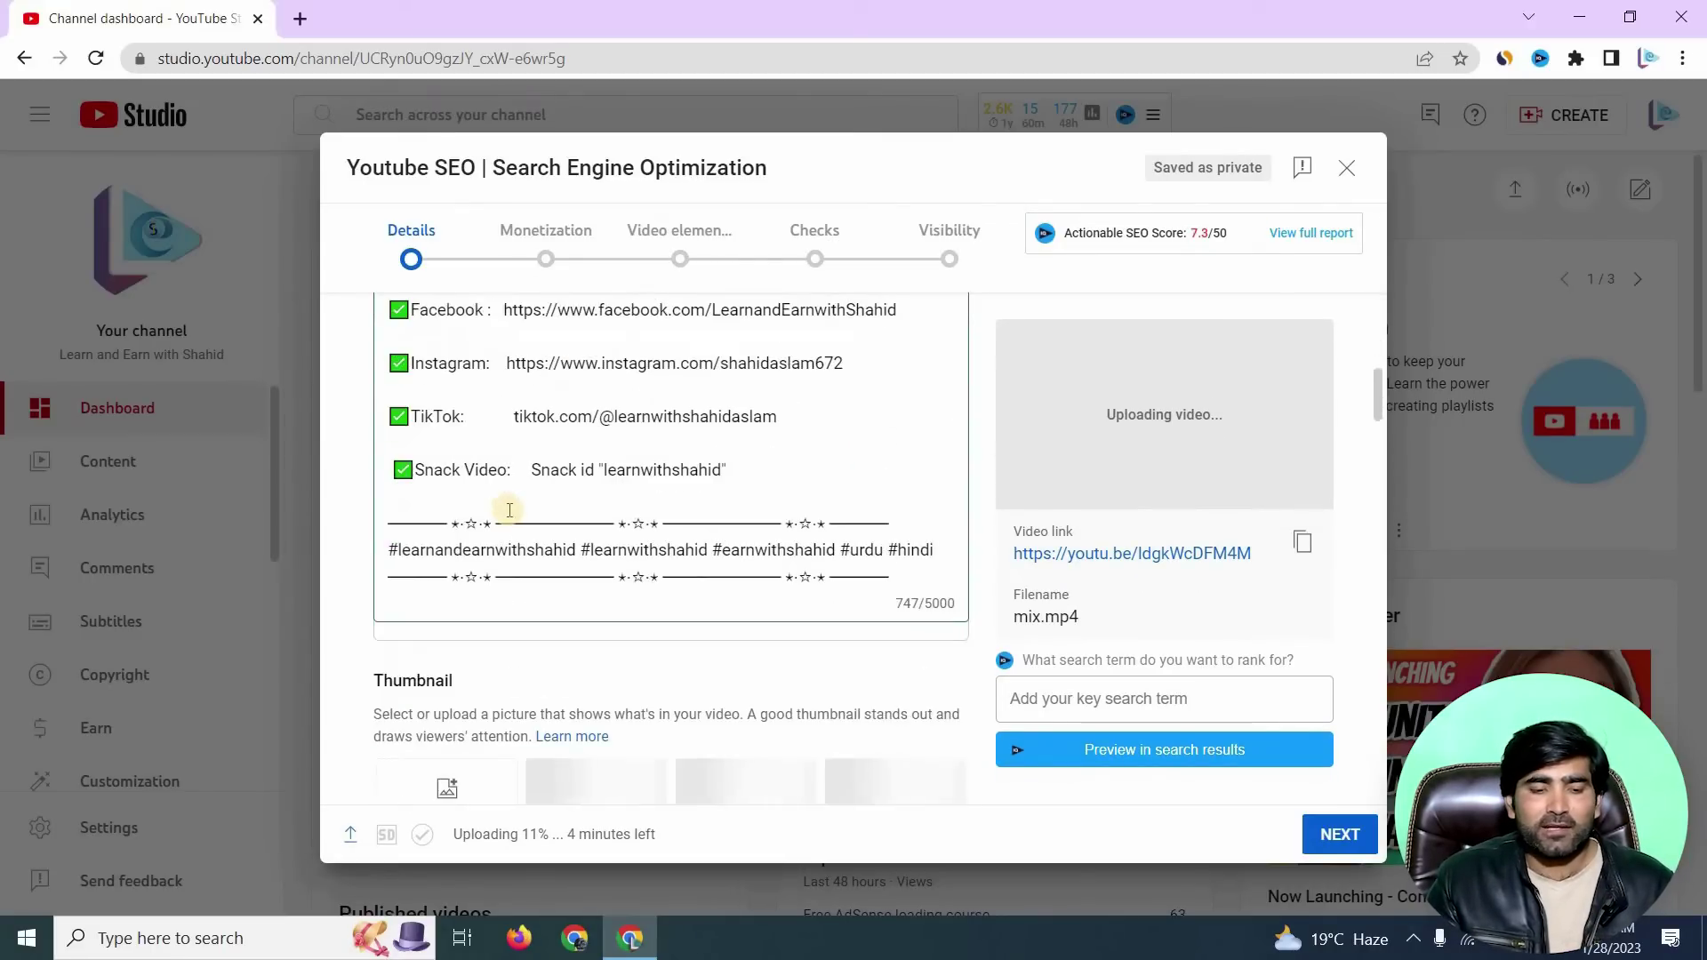
scroll(509, 509, "down", 2)
scroll(533, 498, "down", 3)
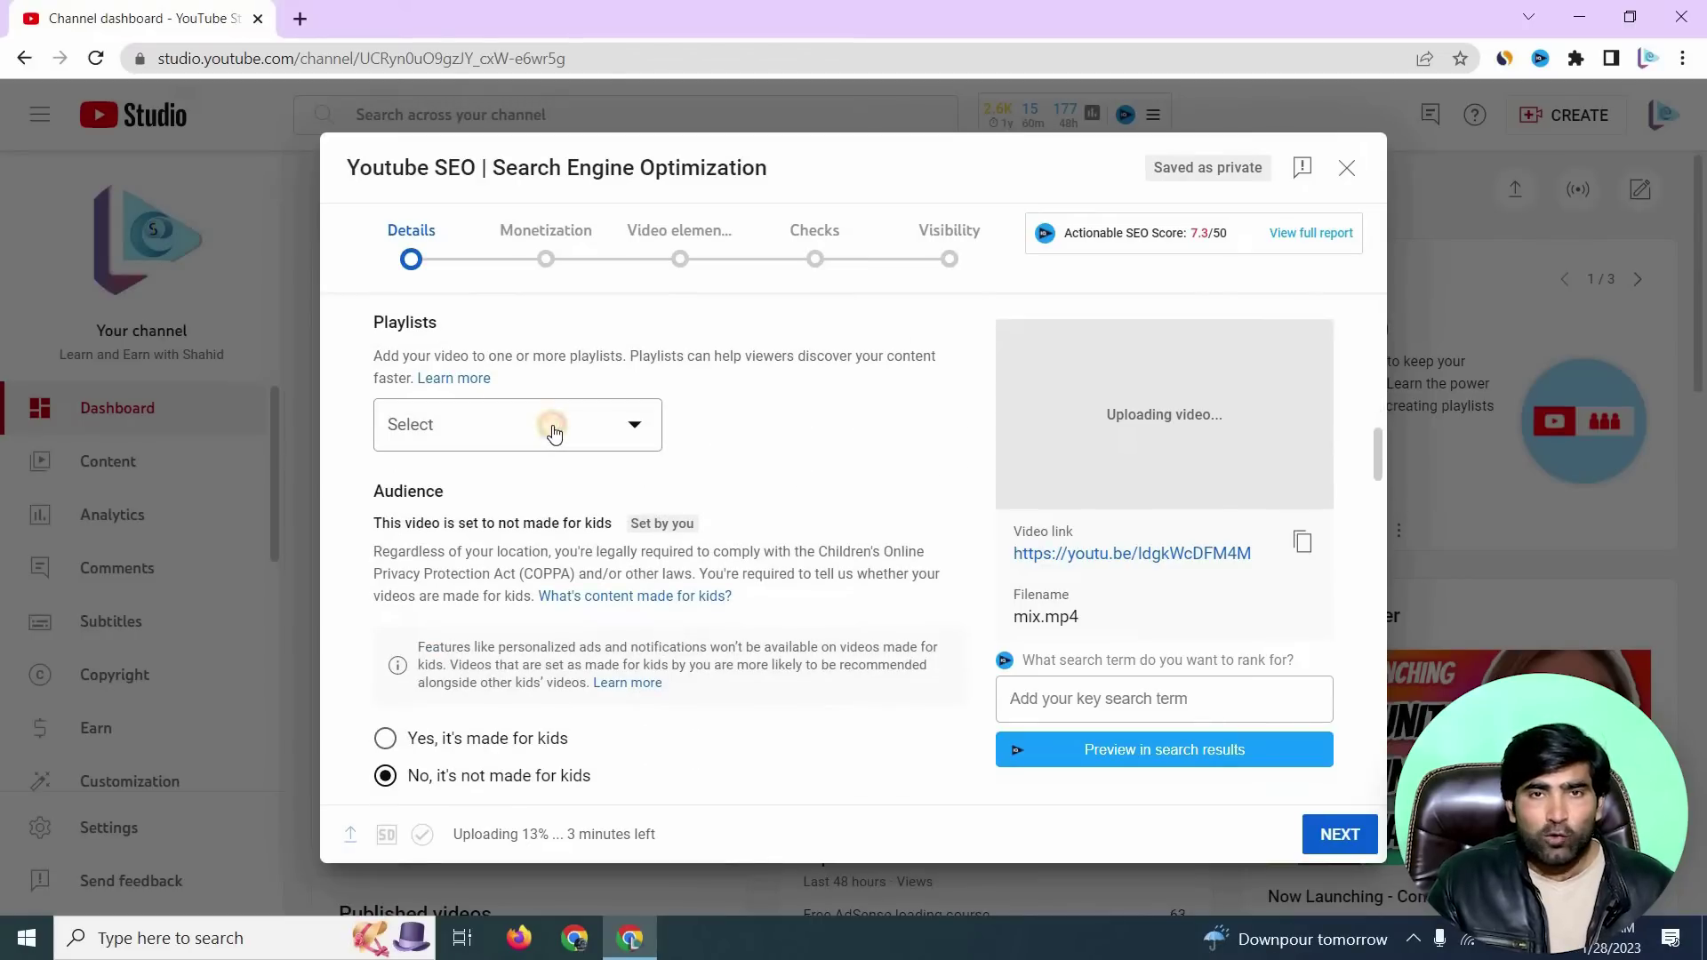
left_click(552, 428)
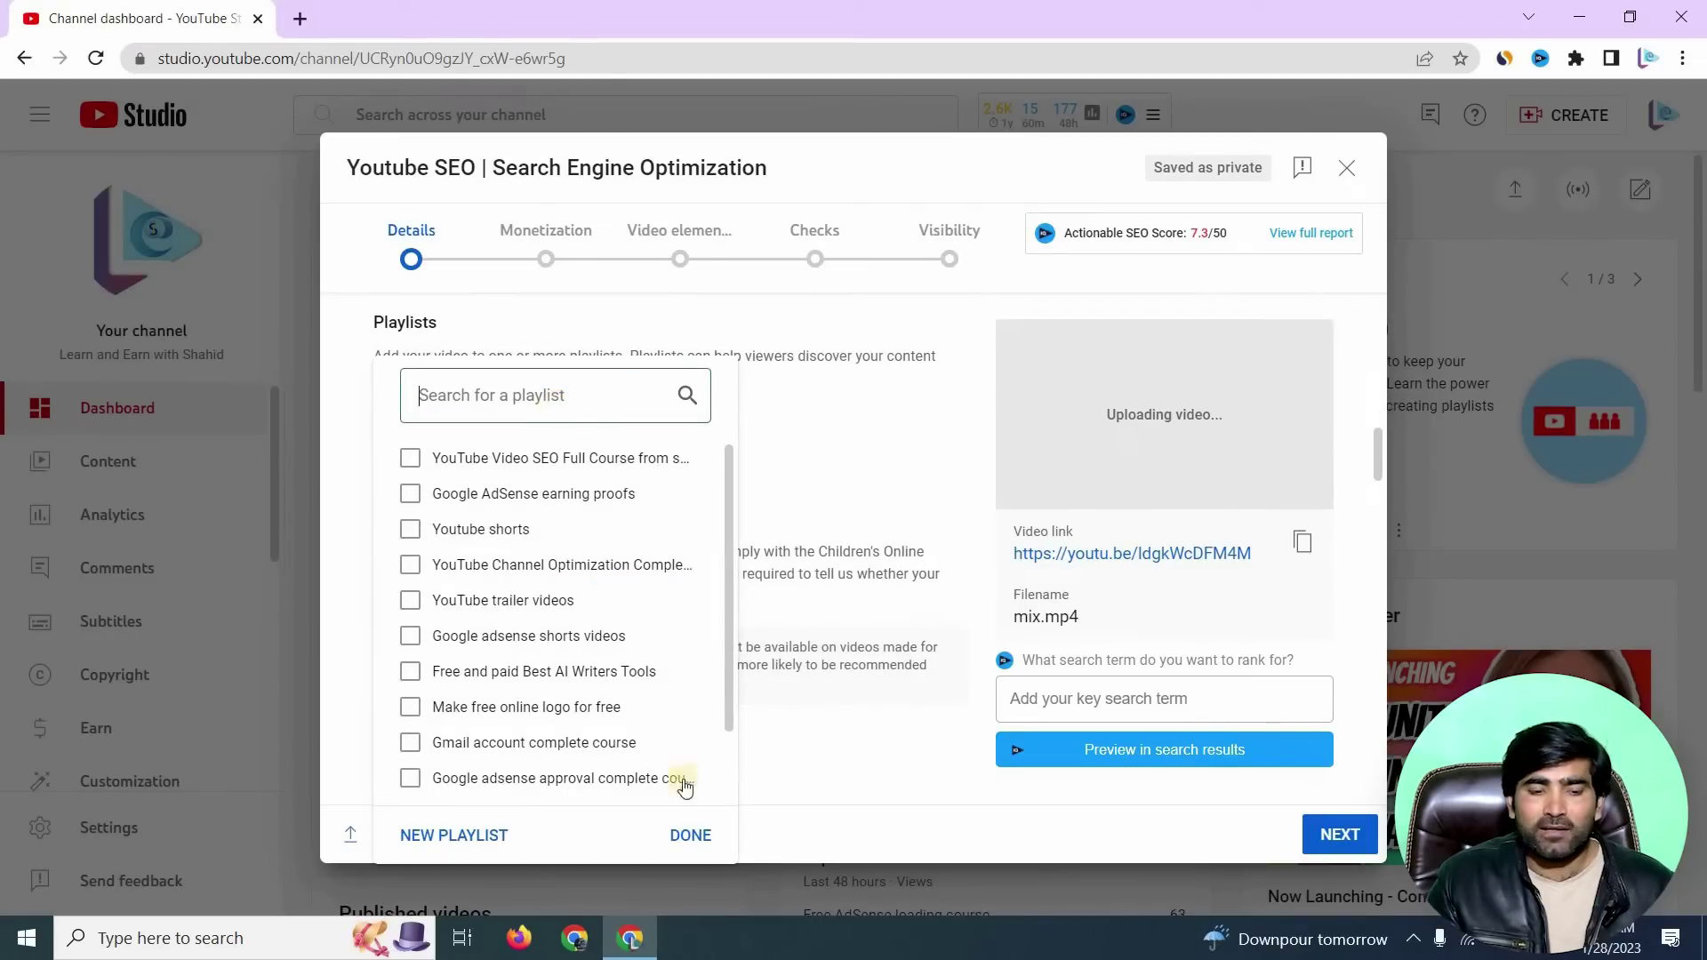
left_click(691, 836)
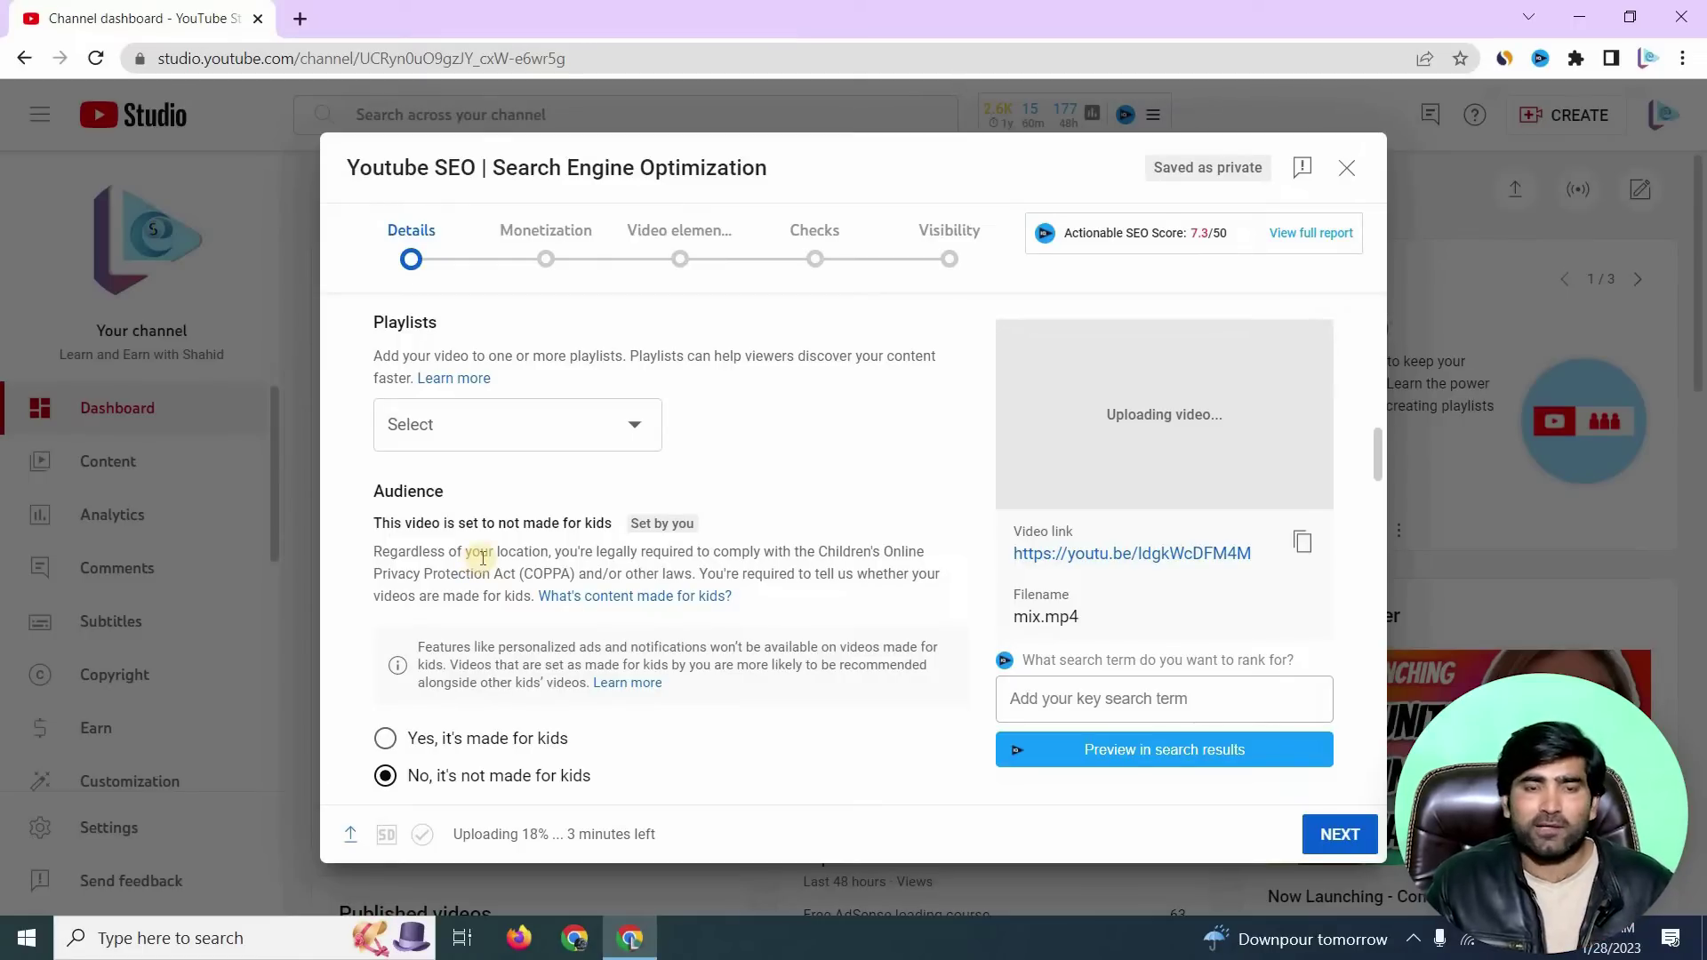
Examine the audience, paid promotion, tags, Shorts sampling, category and comment settings in the upload's details
scroll(482, 557, "down", 5)
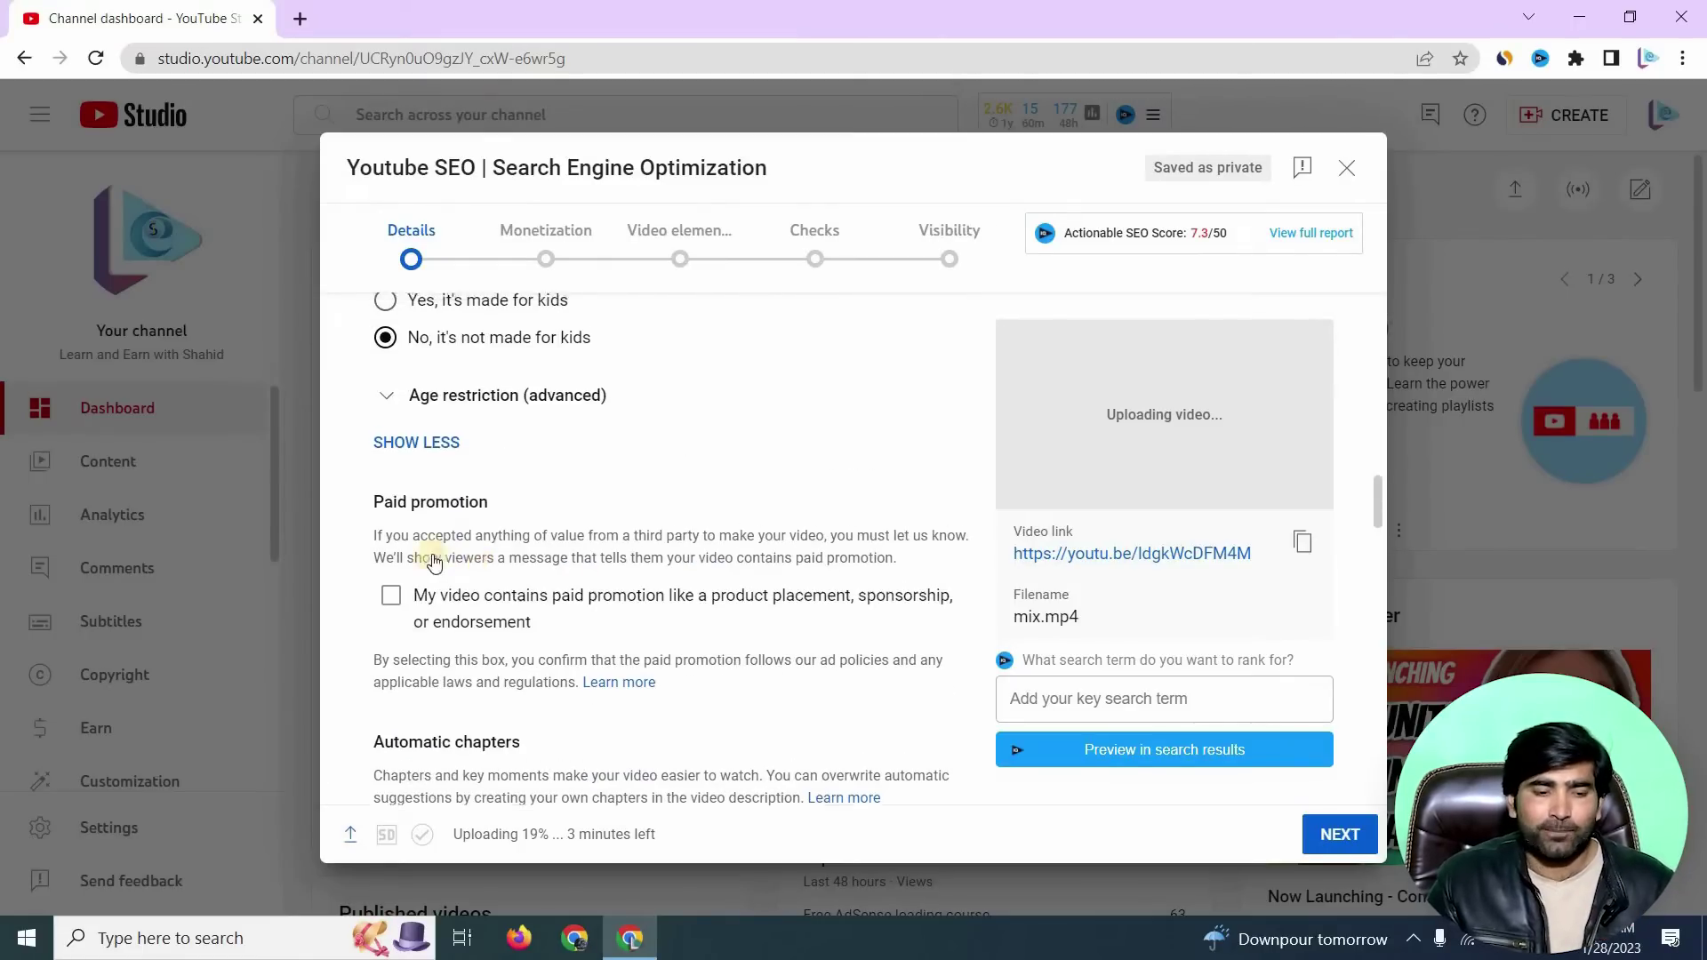
scroll(430, 552, "up", 2)
scroll(379, 458, "down", 1)
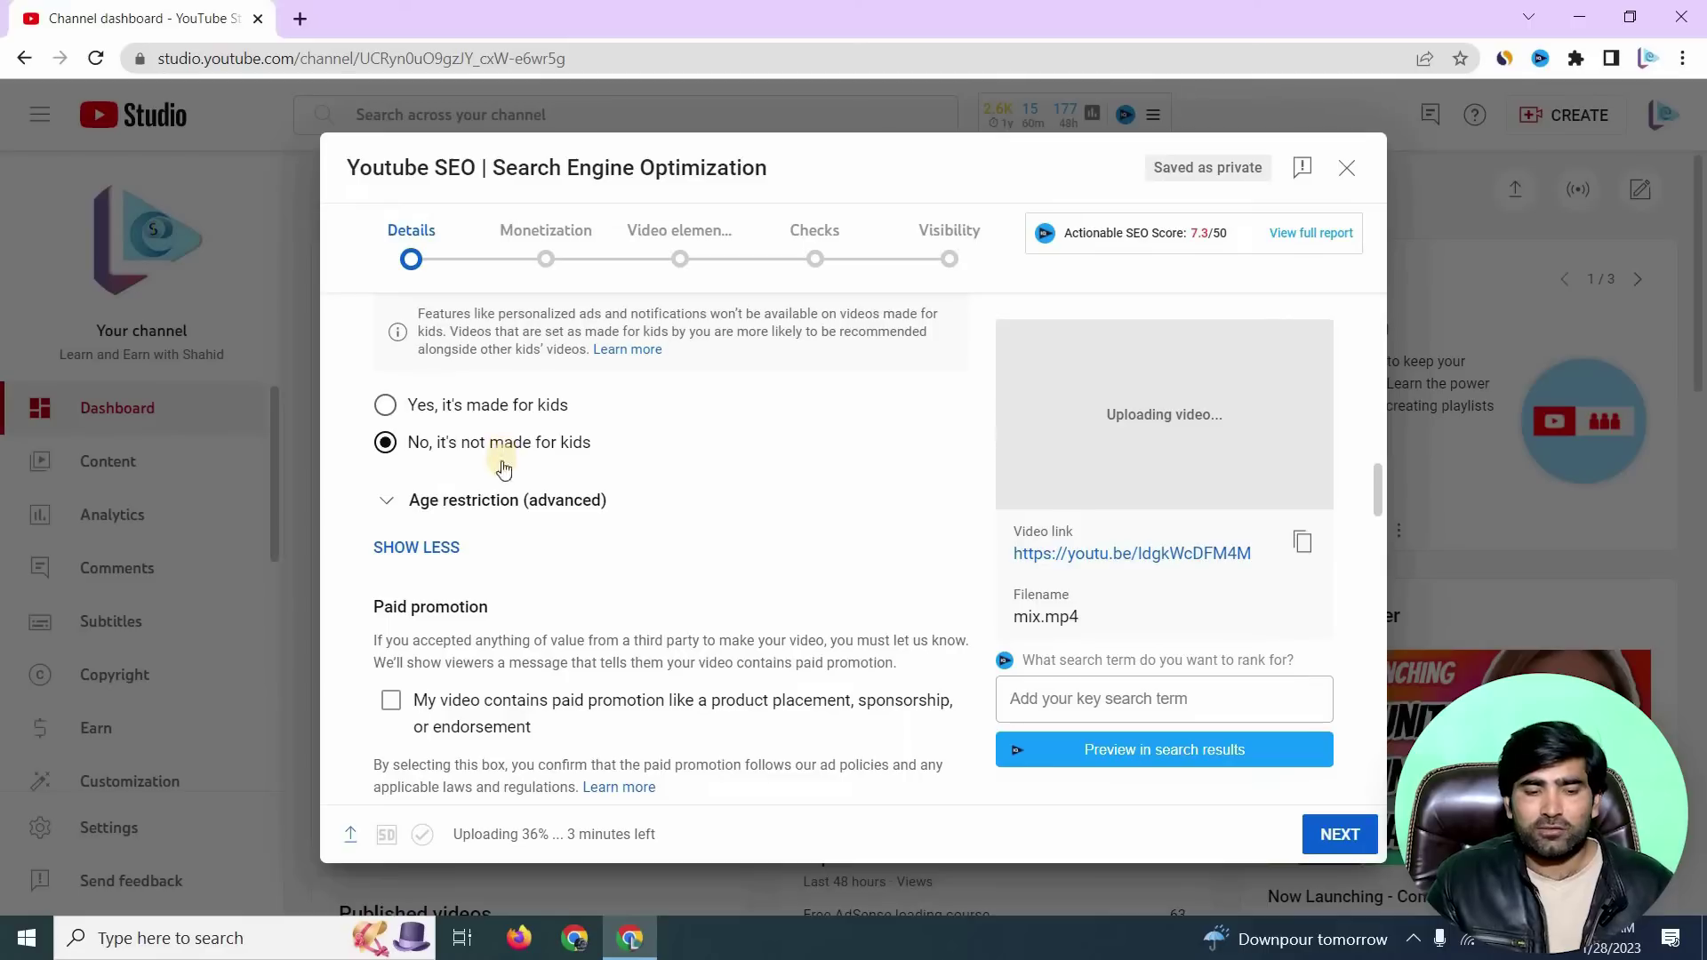
scroll(502, 453, "down", 8)
scroll(462, 471, "down", 1)
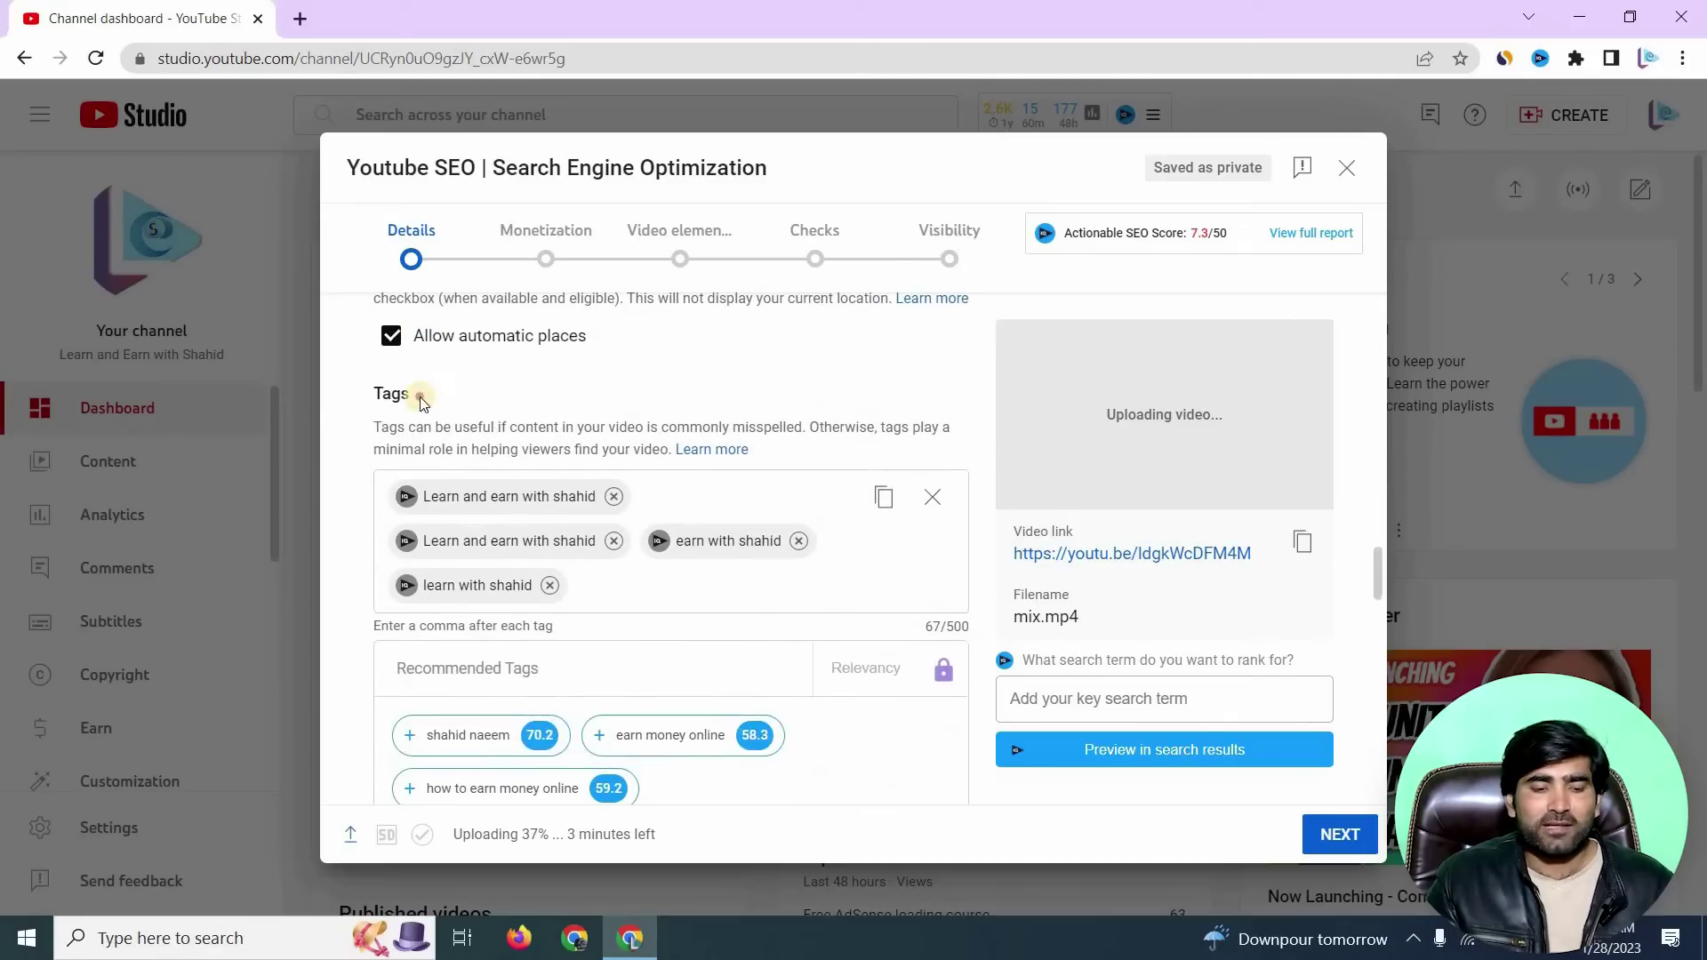
left_click_drag(308, 397, 409, 394)
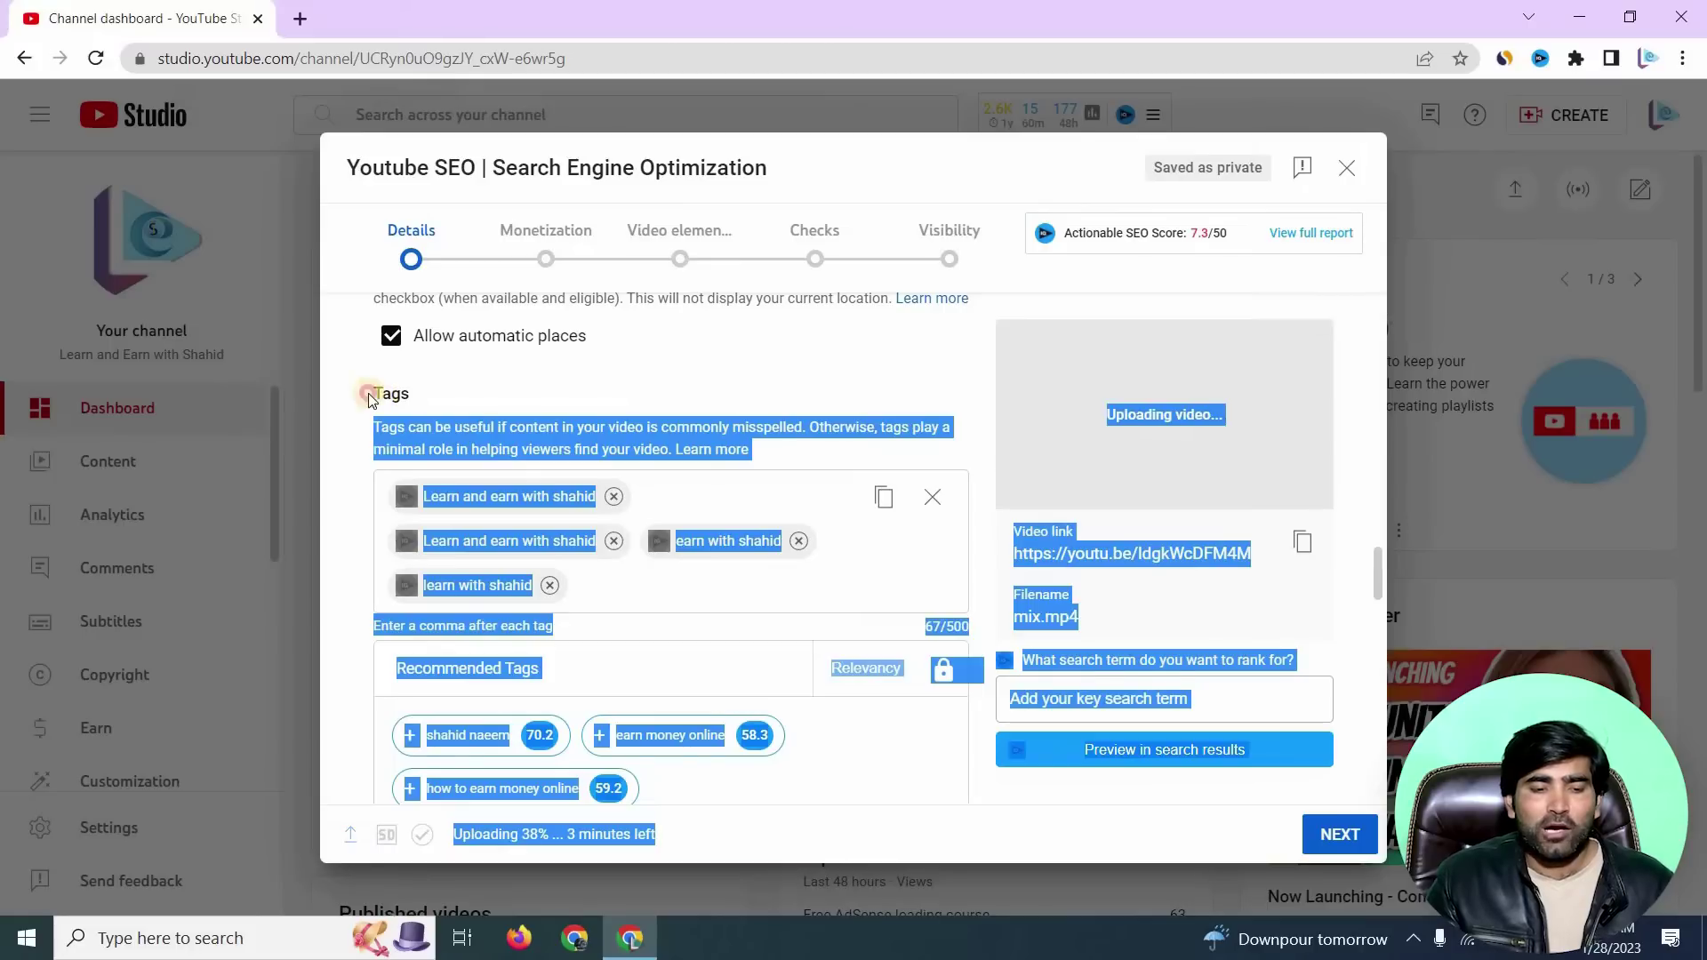
double_click(371, 392)
scroll(605, 569, "down", 1)
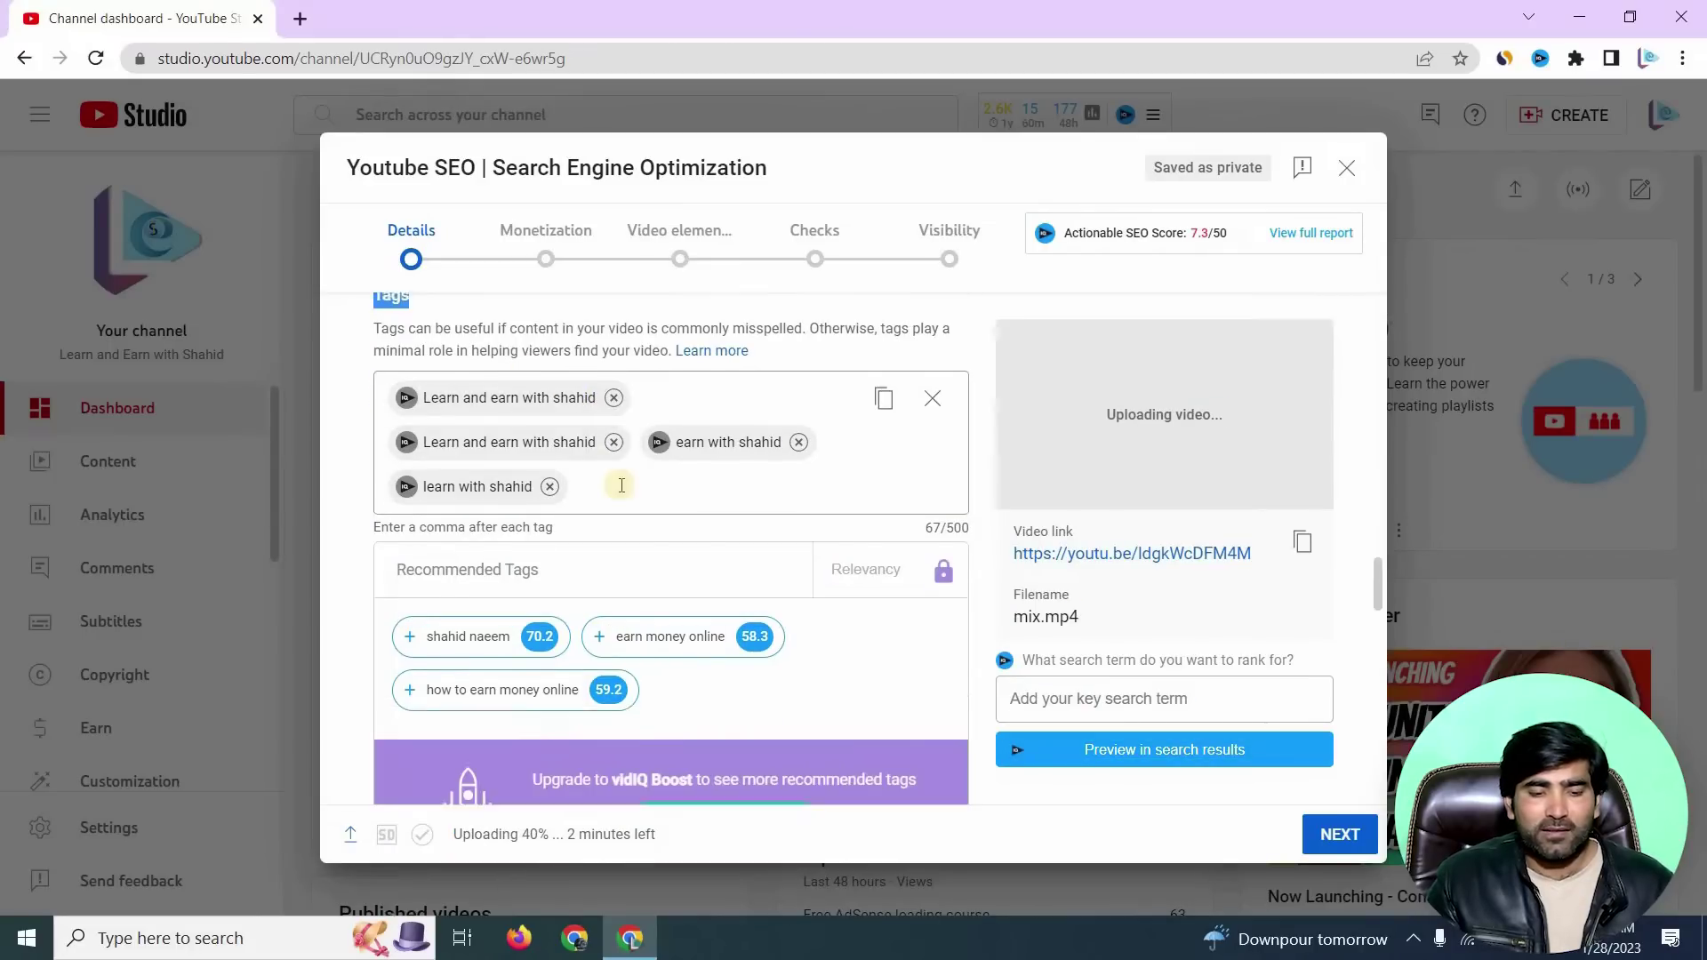
left_click(620, 478)
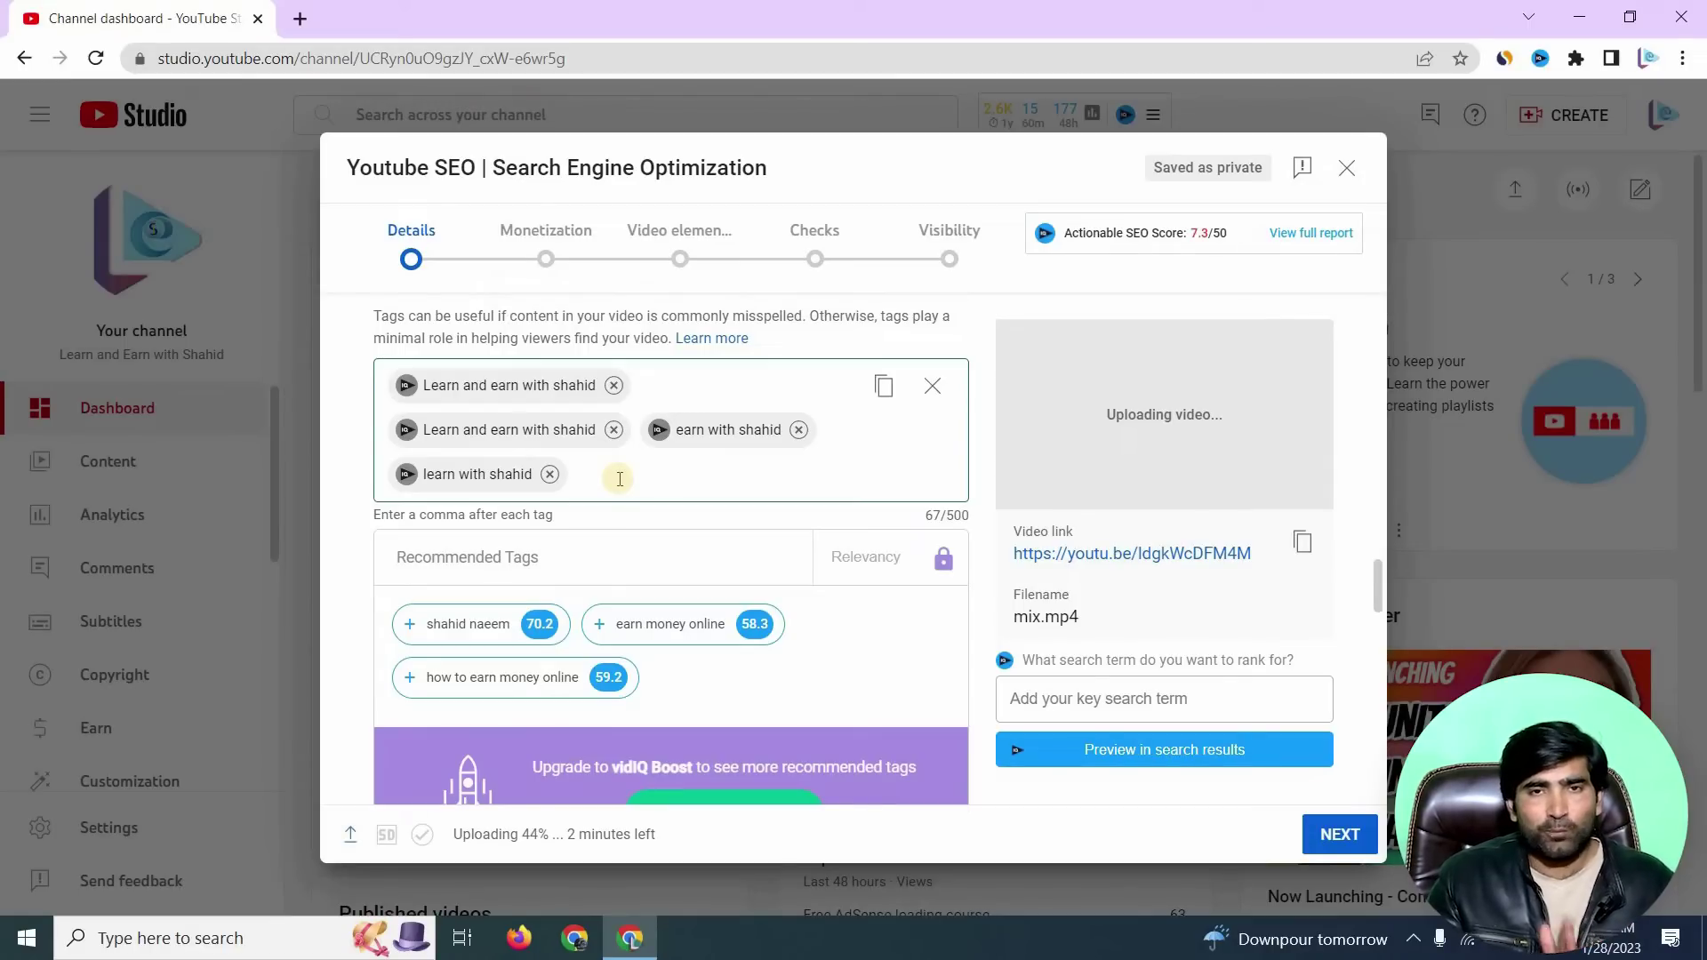
scroll(620, 489, "down", 12)
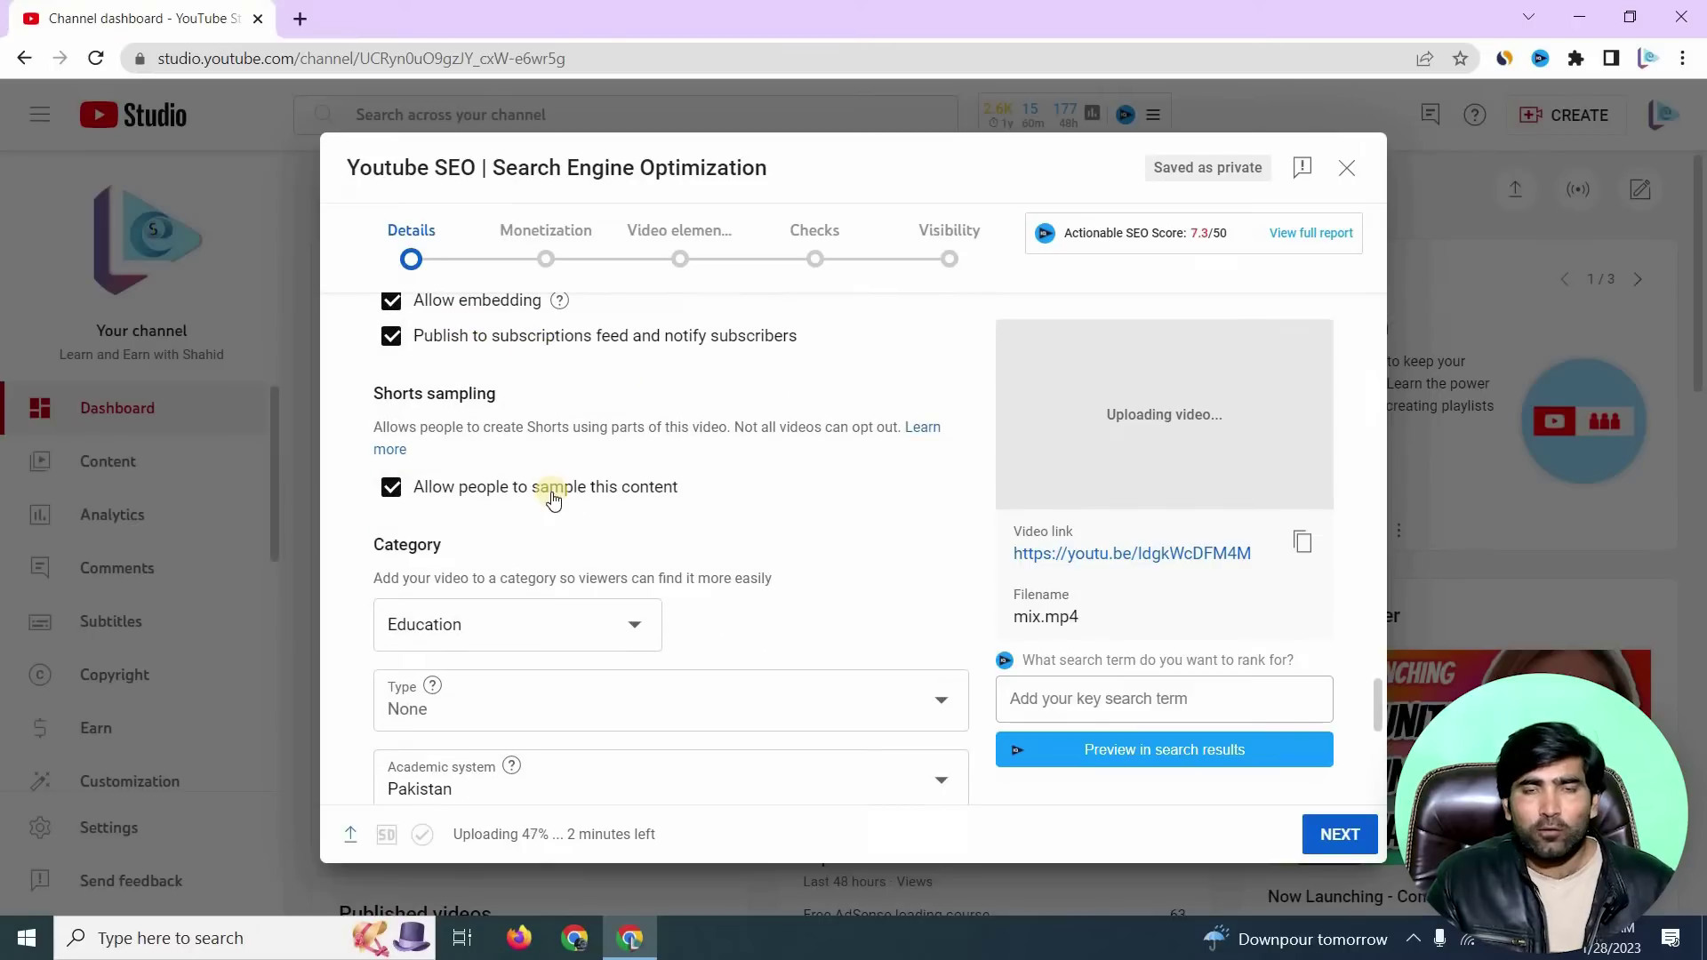
scroll(552, 503, "down", 6)
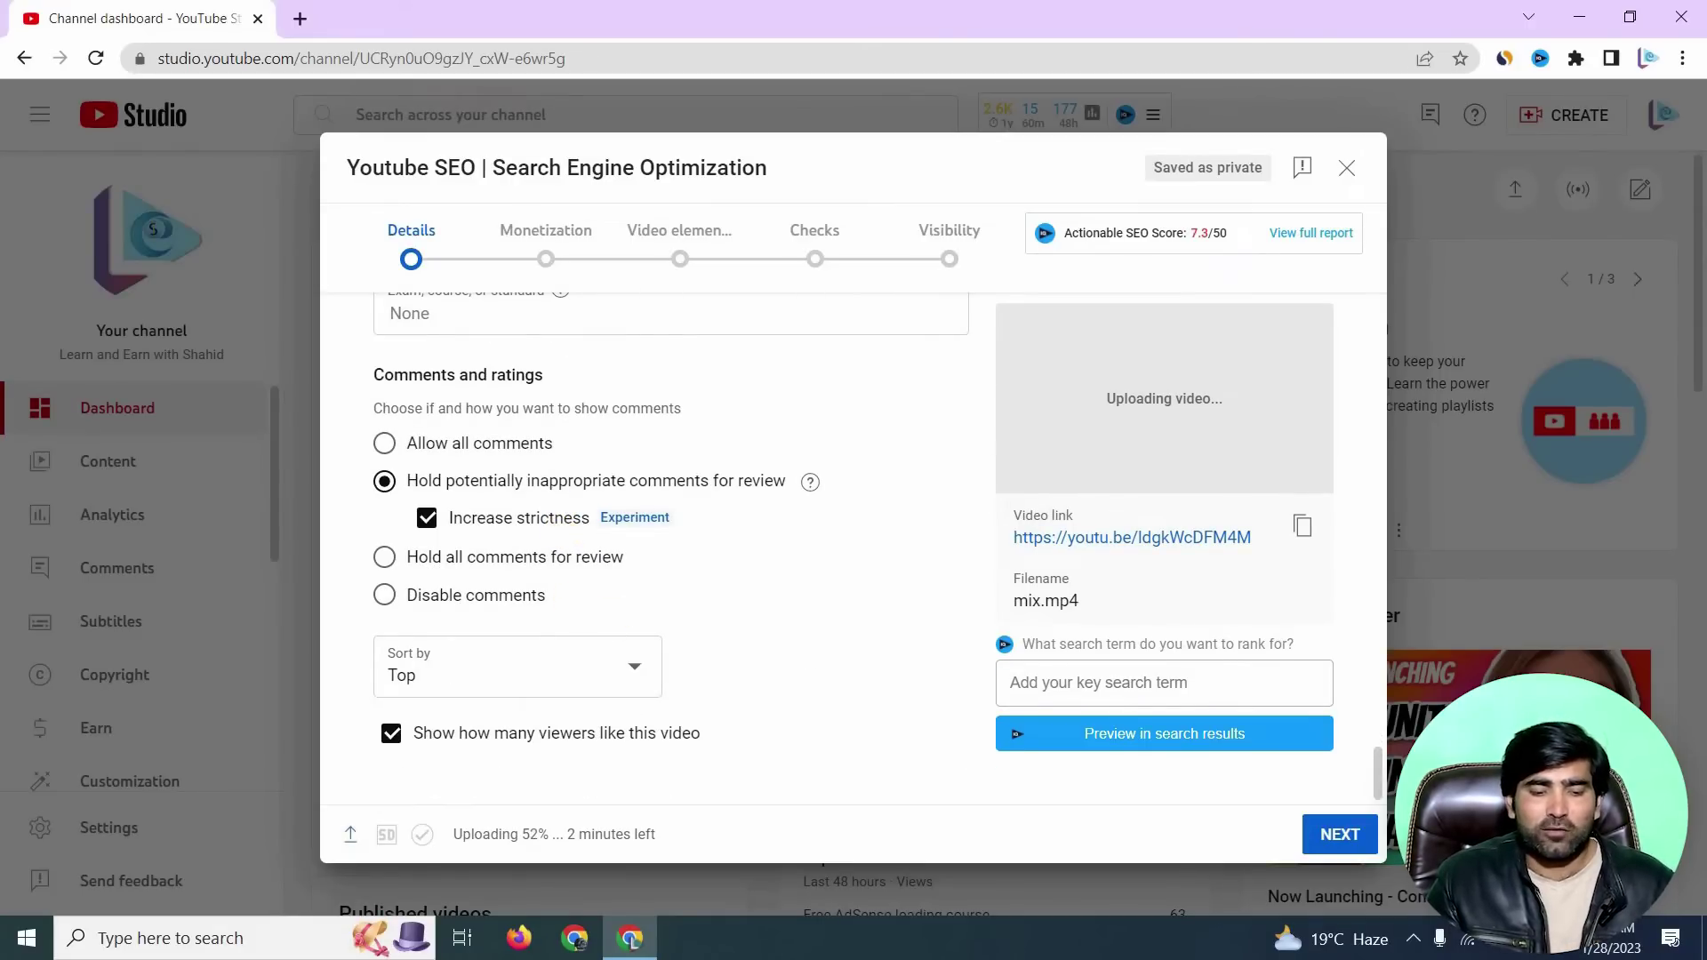
Proceed to the monetization stage, turn monetization on for the video and review the ad types
left_click(1340, 837)
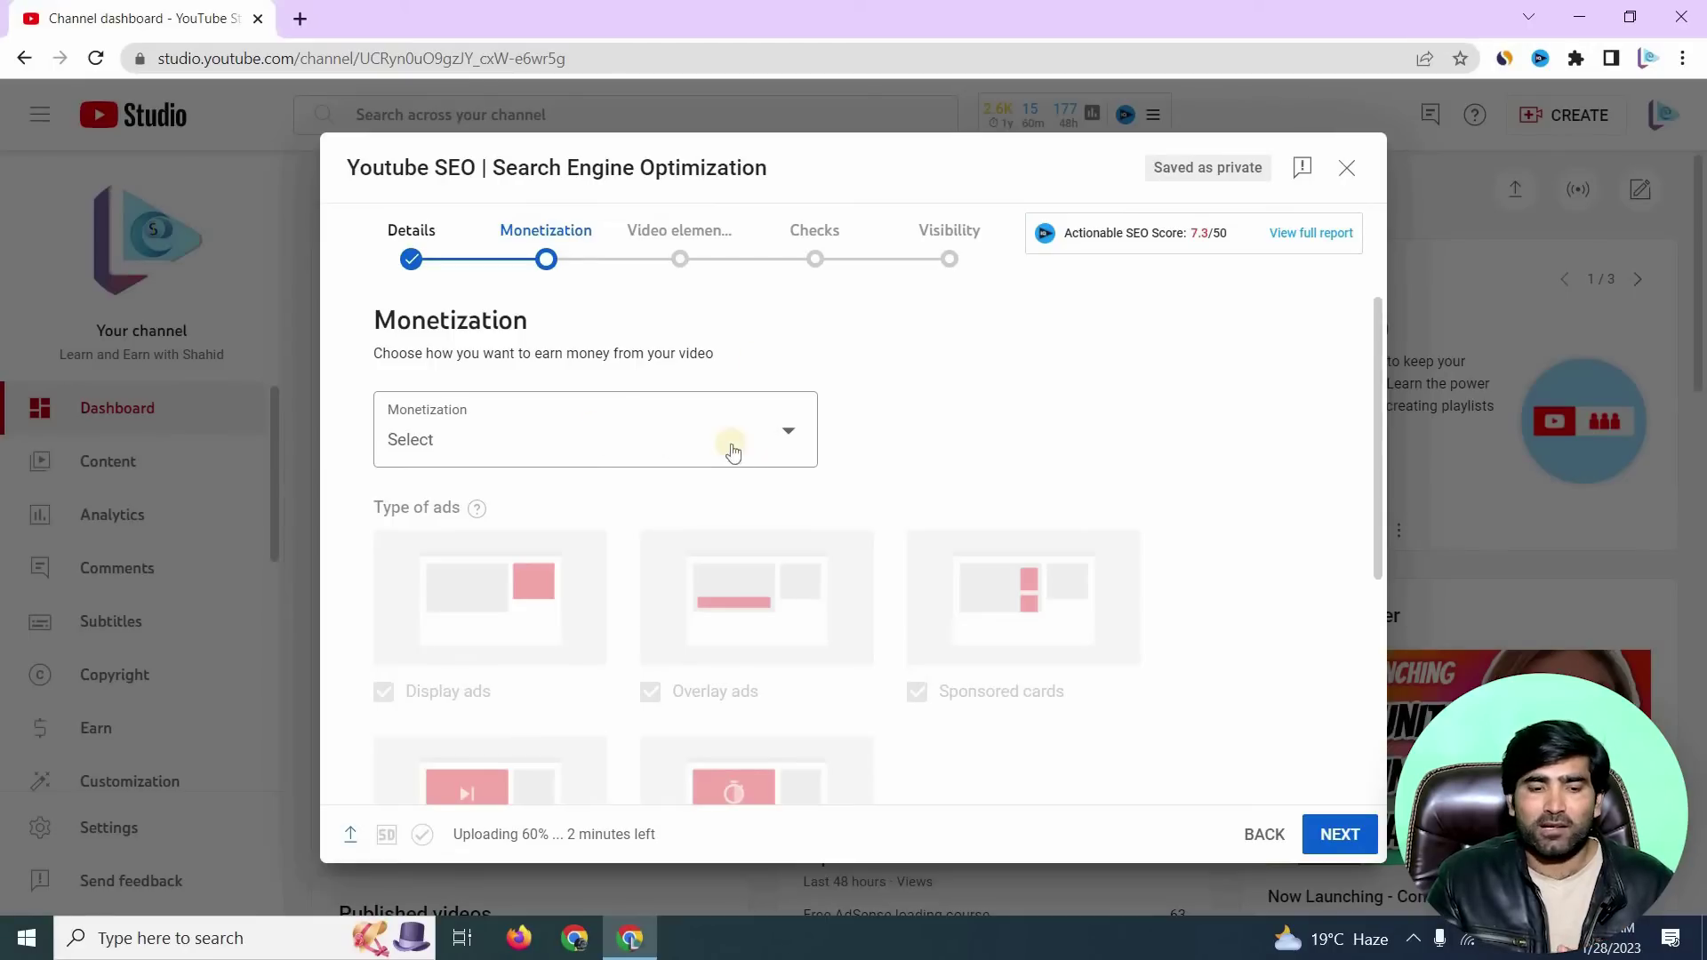
left_click(605, 455)
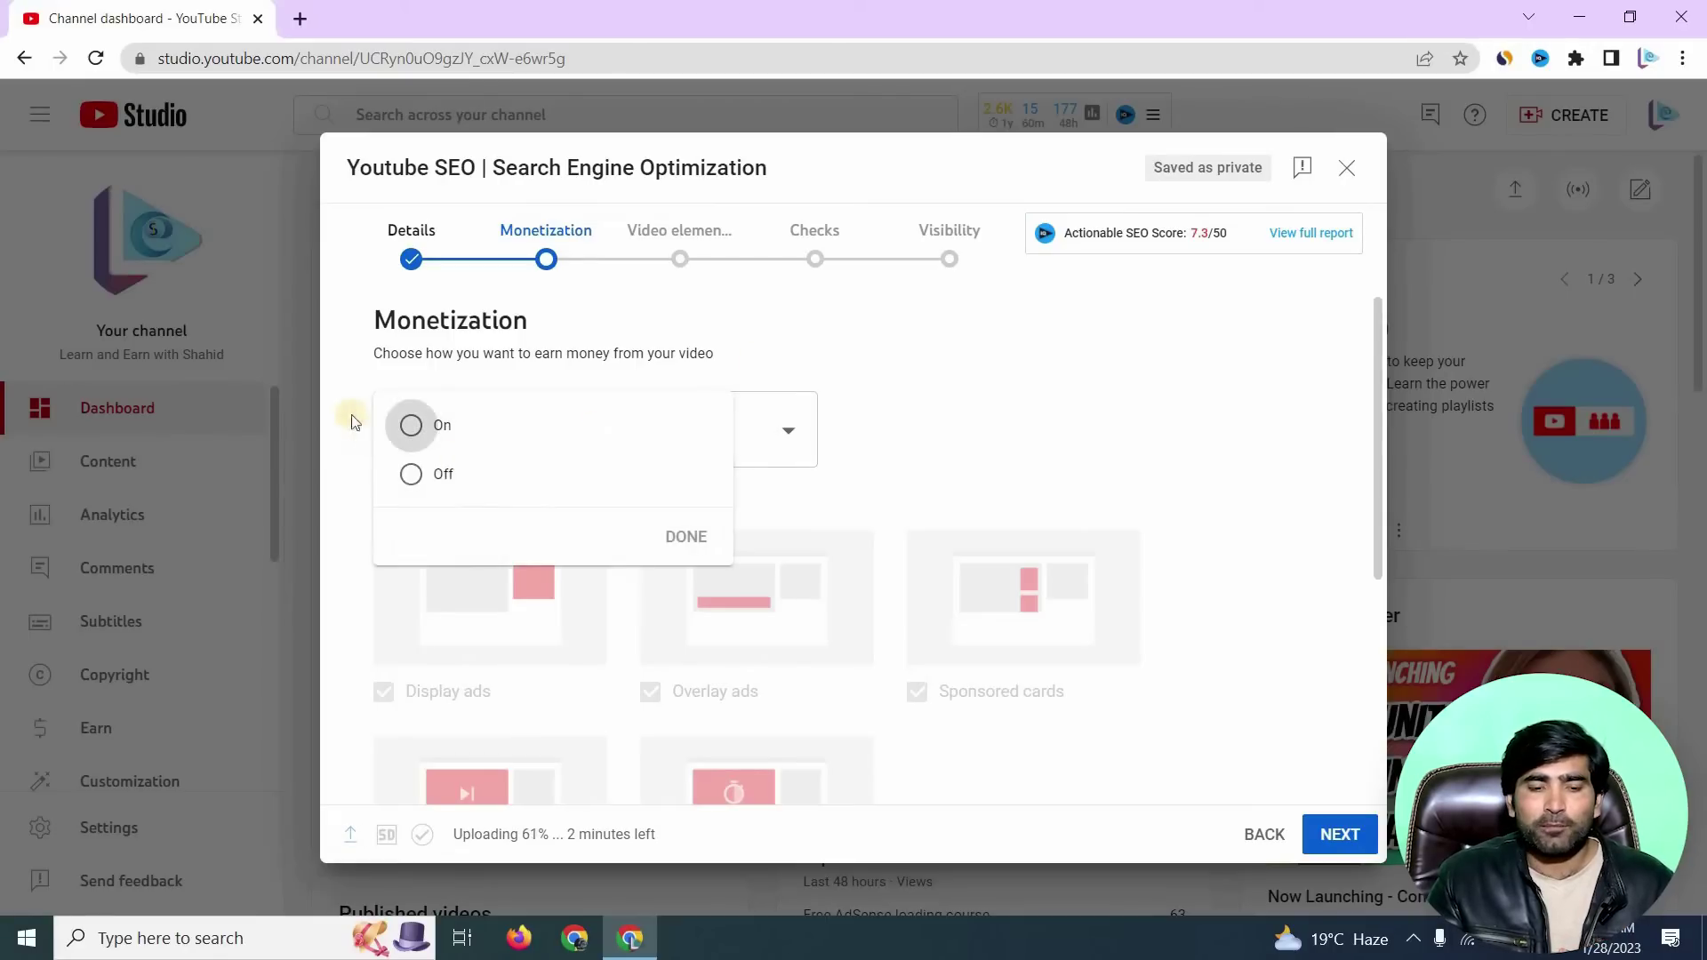
left_click(426, 428)
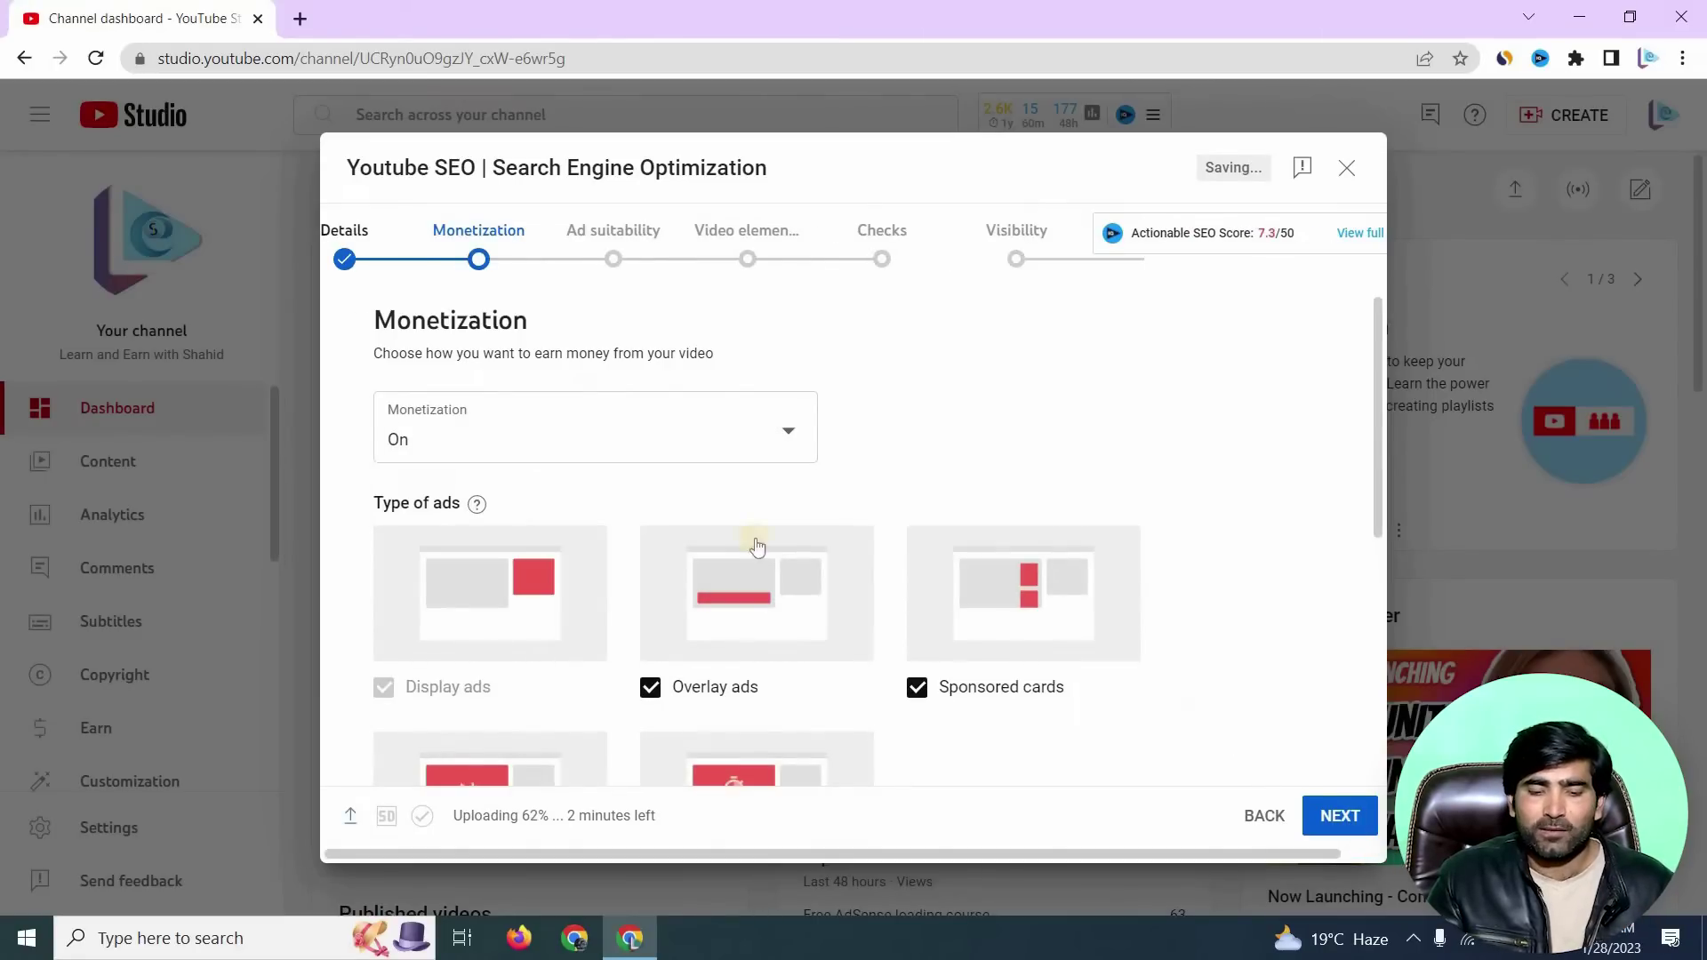
scroll(680, 389, "down", 4)
scroll(678, 389, "up", 1)
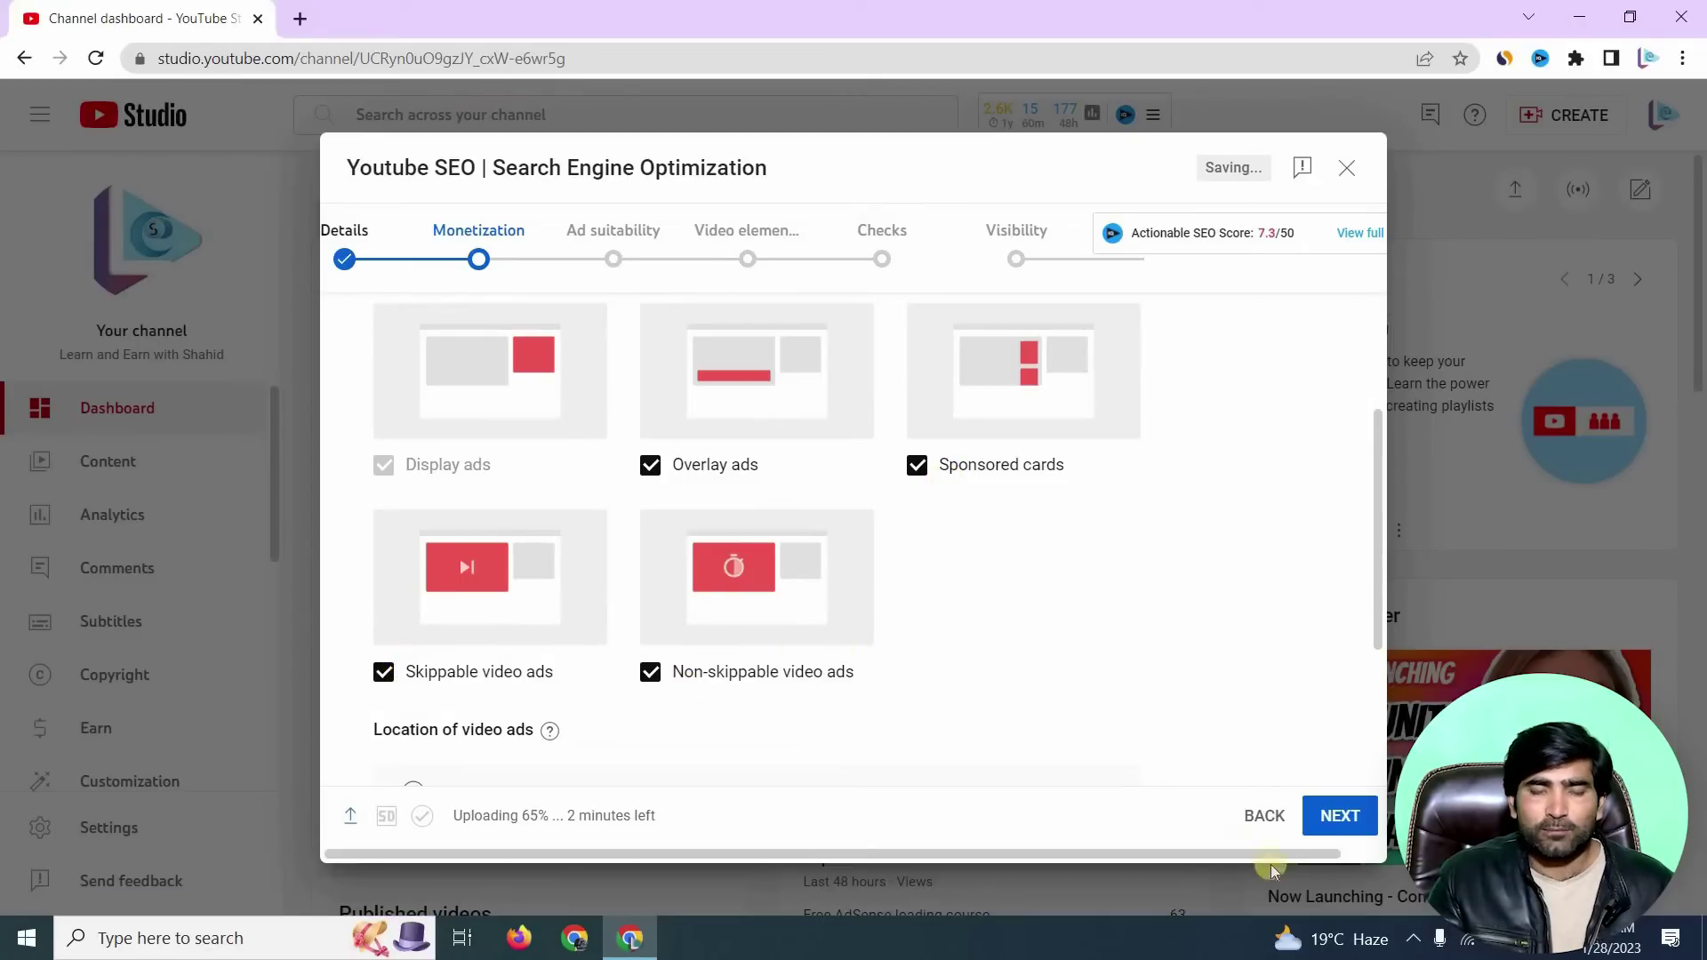
Rate the video's ad suitability as None of the above for all content categories and submit the rating
left_click(1340, 816)
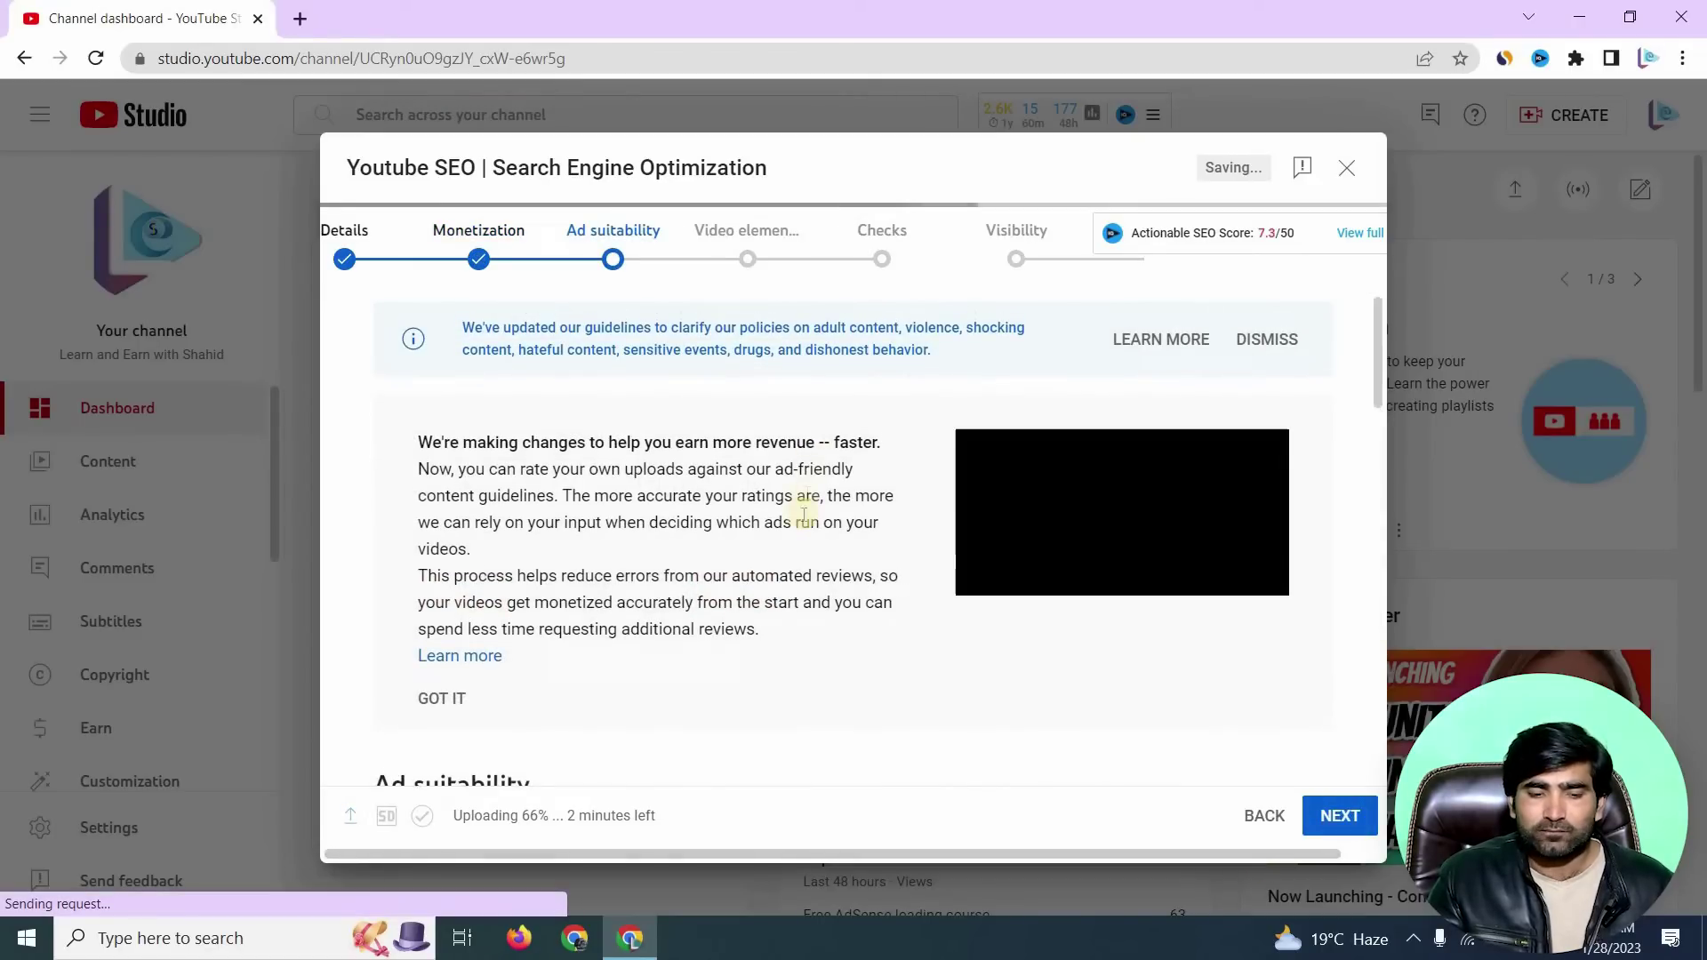
scroll(502, 587, "down", 14)
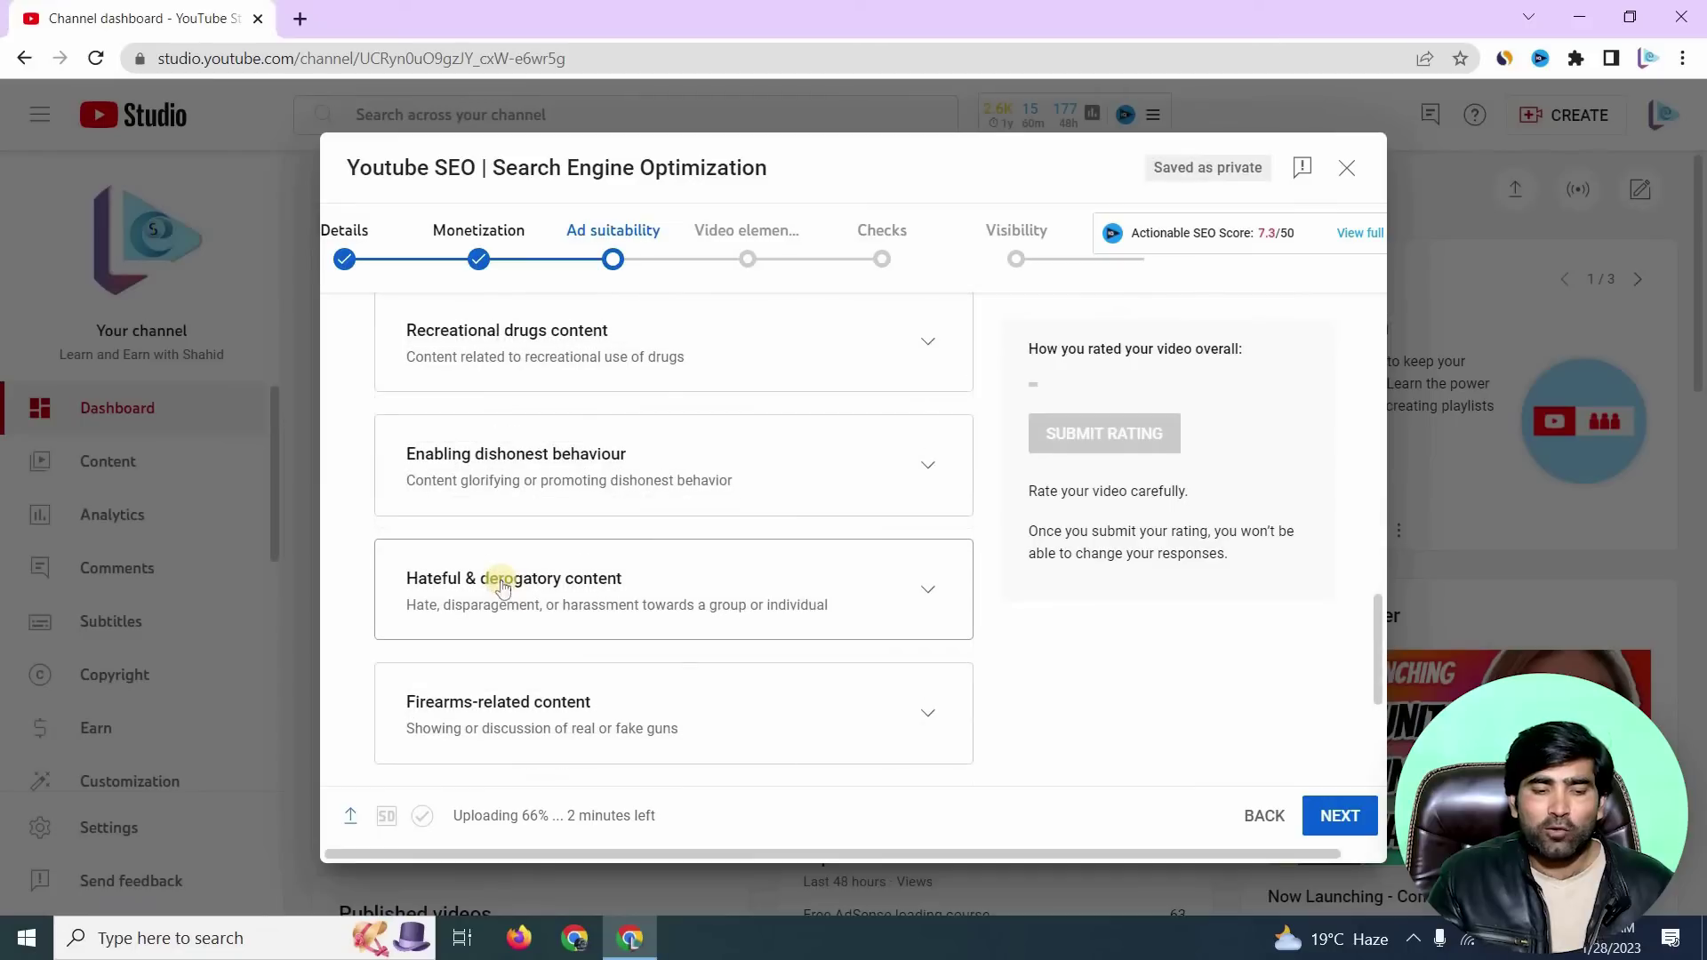
scroll(500, 584, "down", 3)
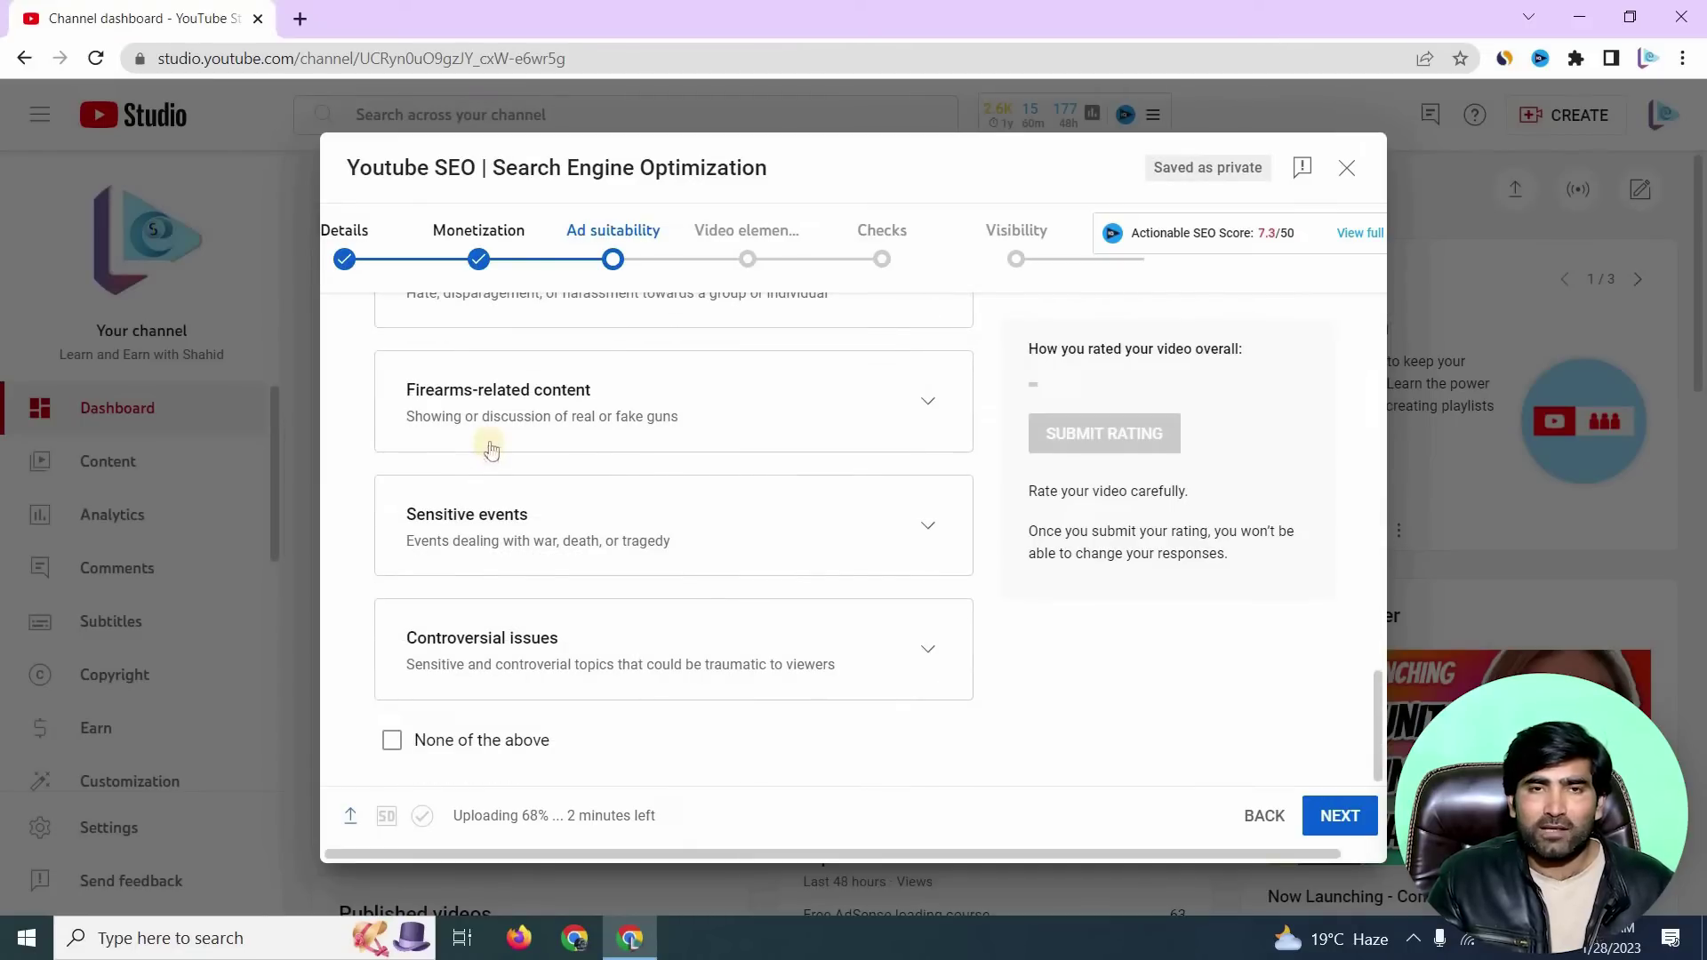
scroll(493, 445, "up", 1)
scroll(495, 448, "up", 4)
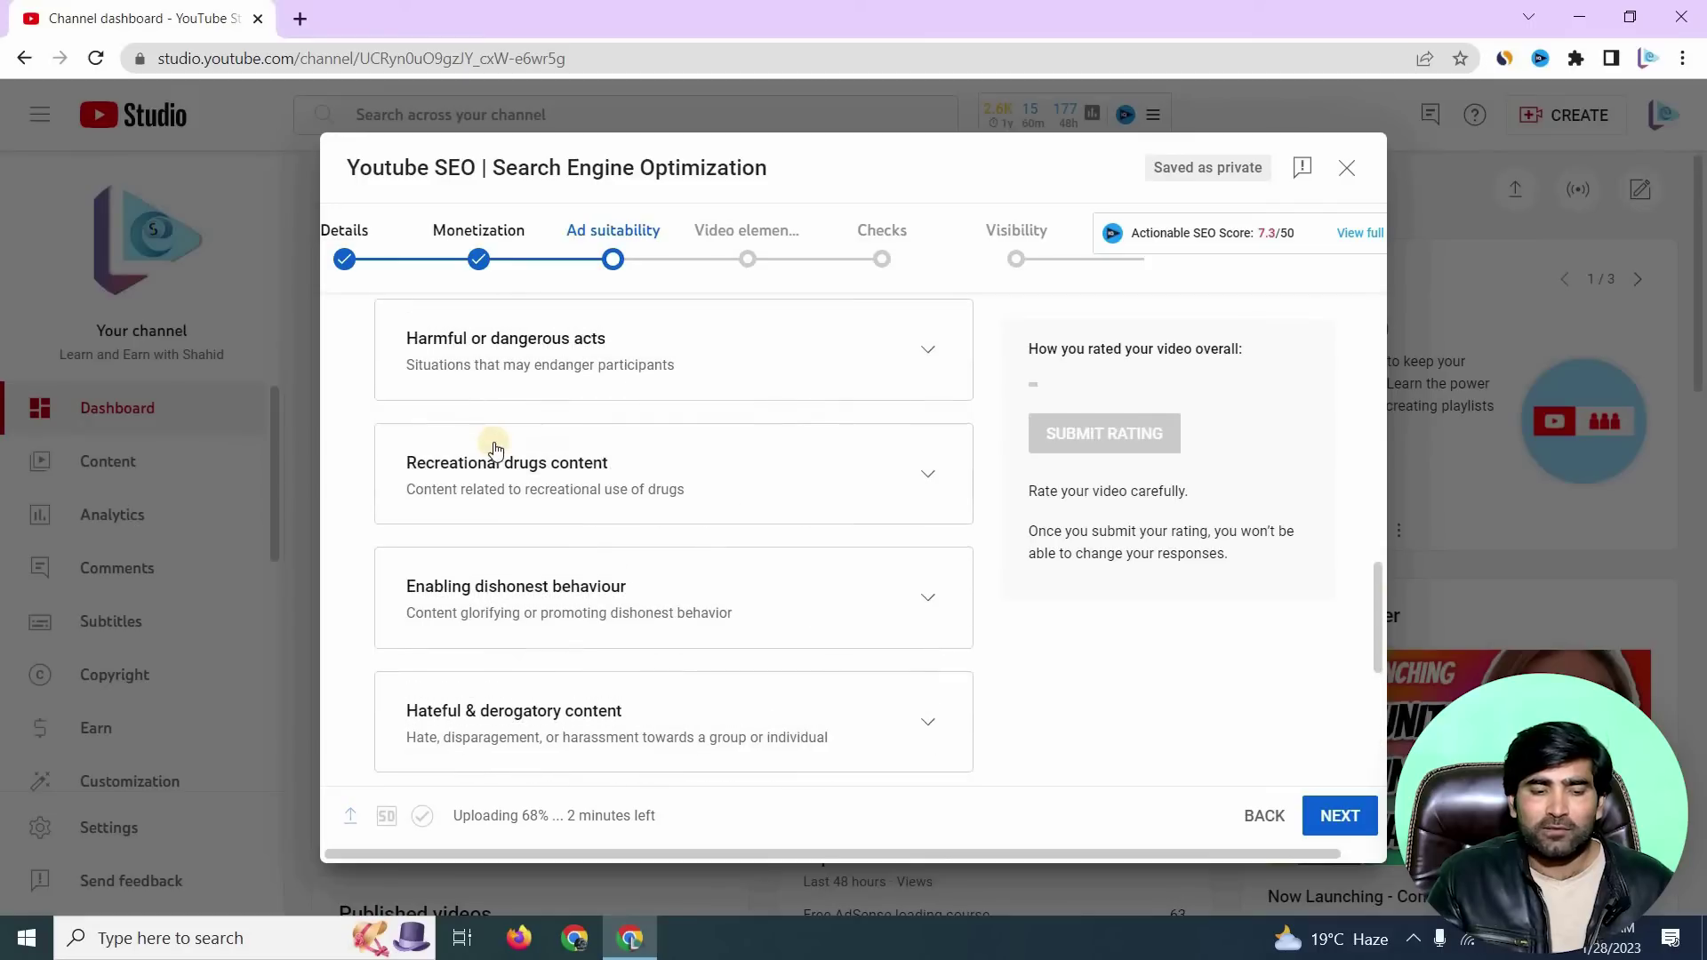
scroll(496, 449, "down", 6)
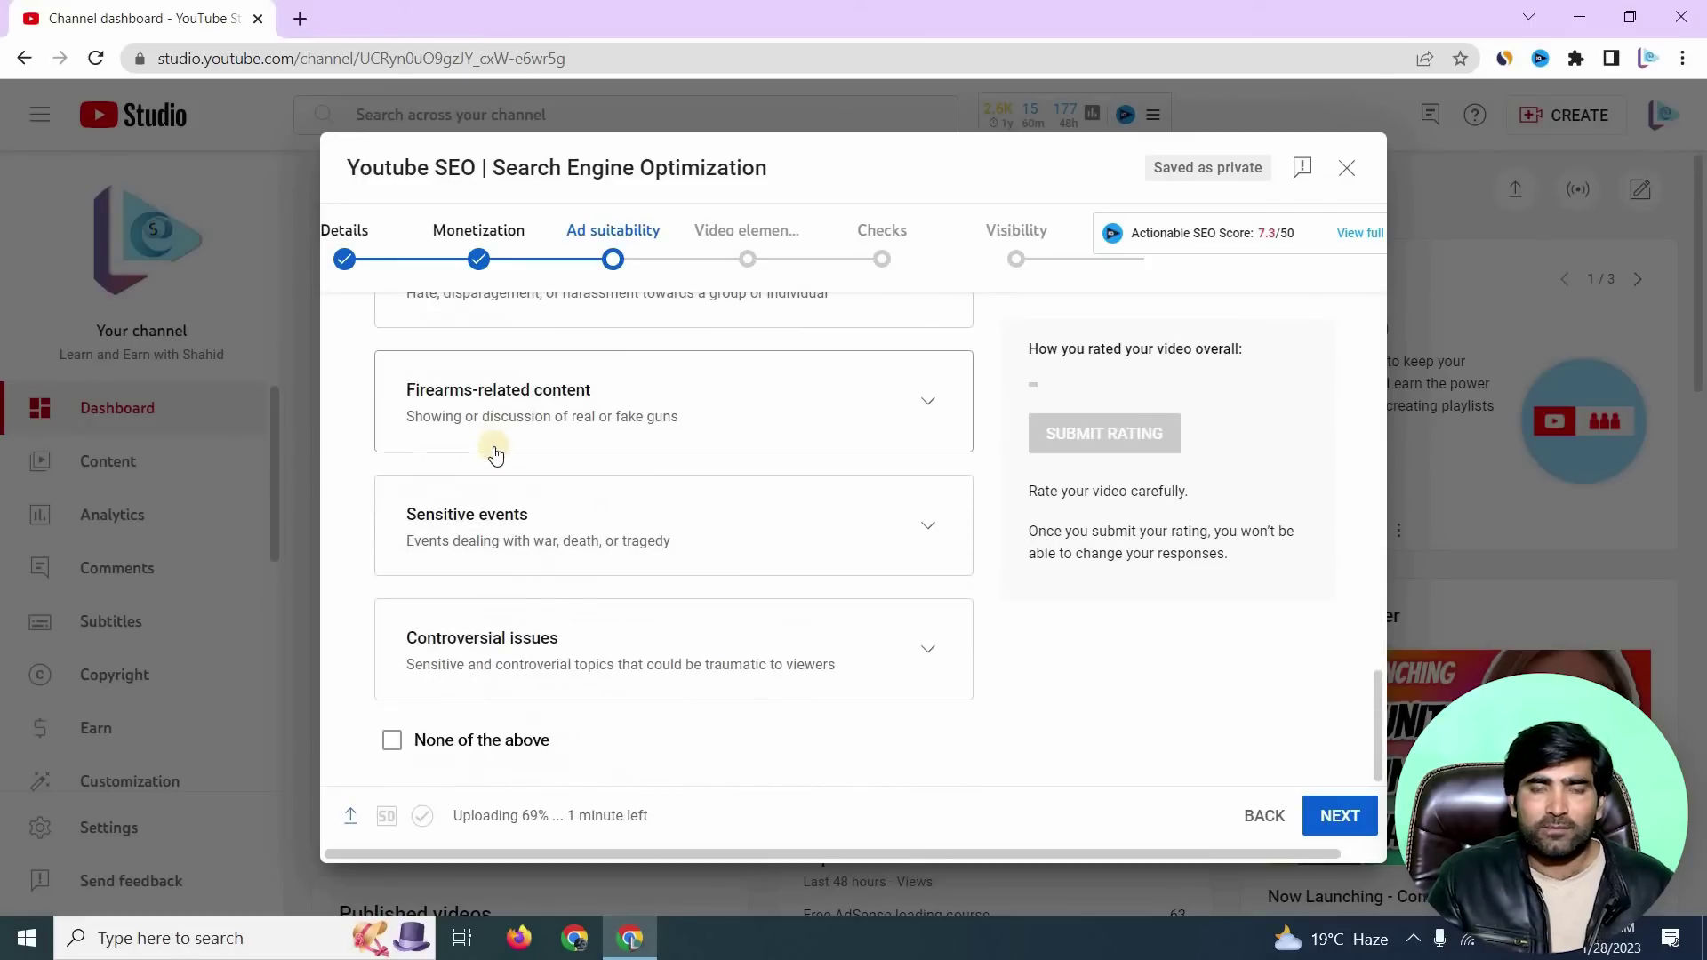
left_click(392, 741)
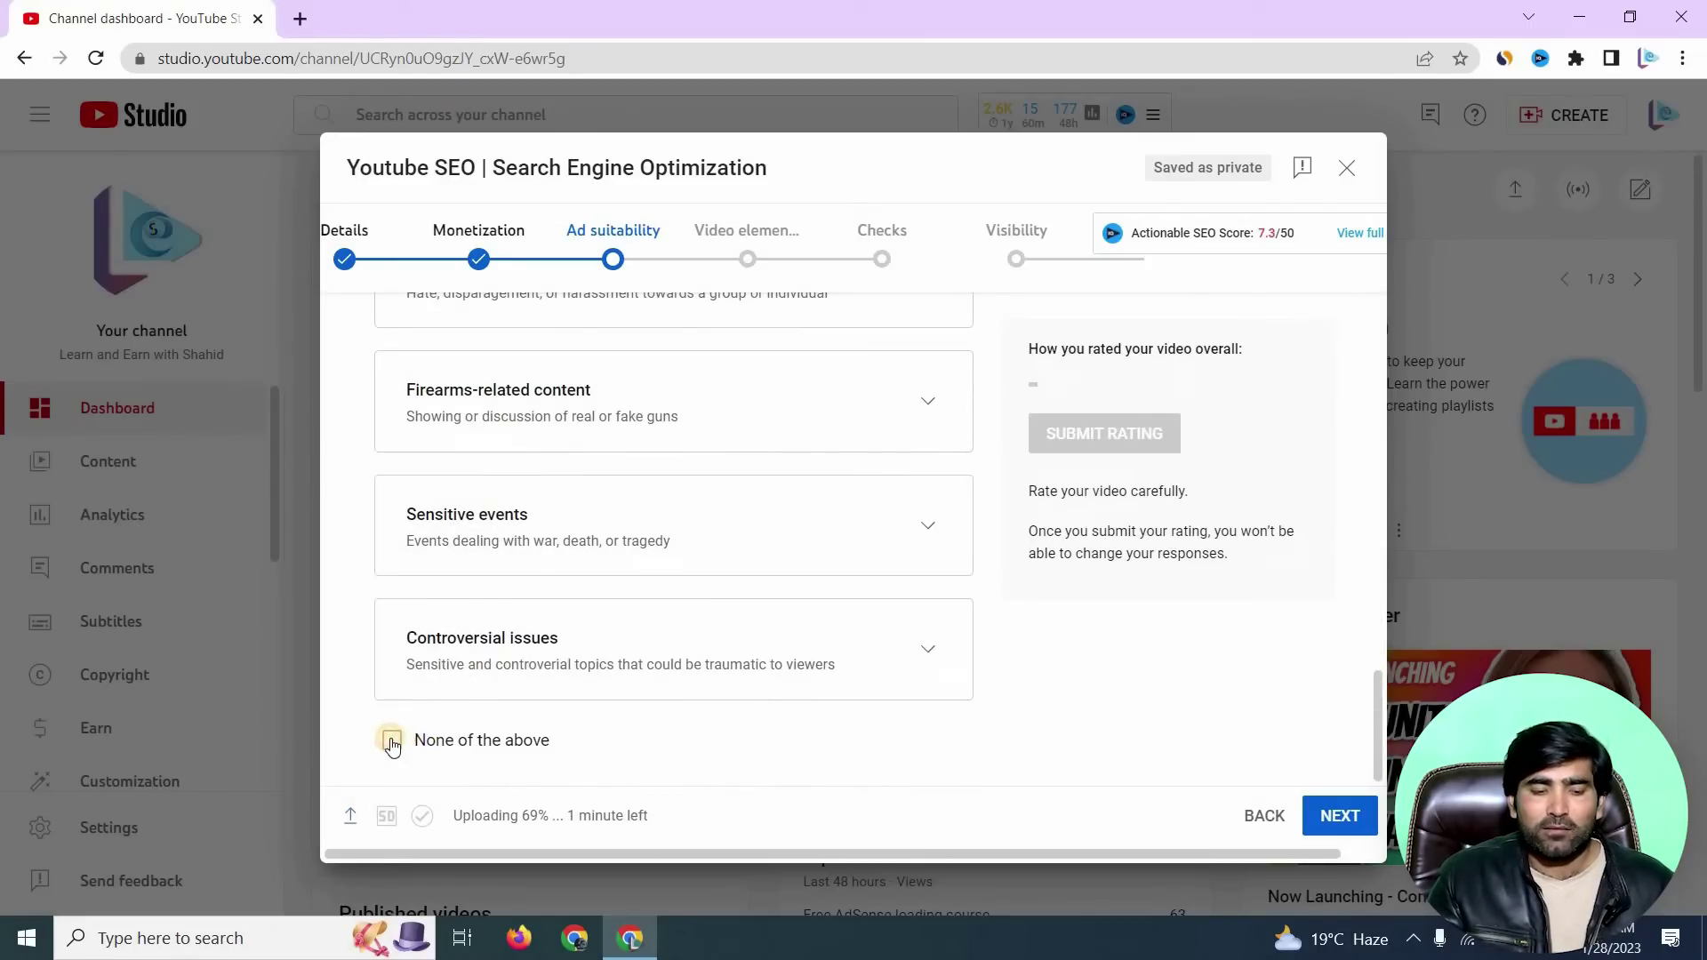
left_click(1122, 312)
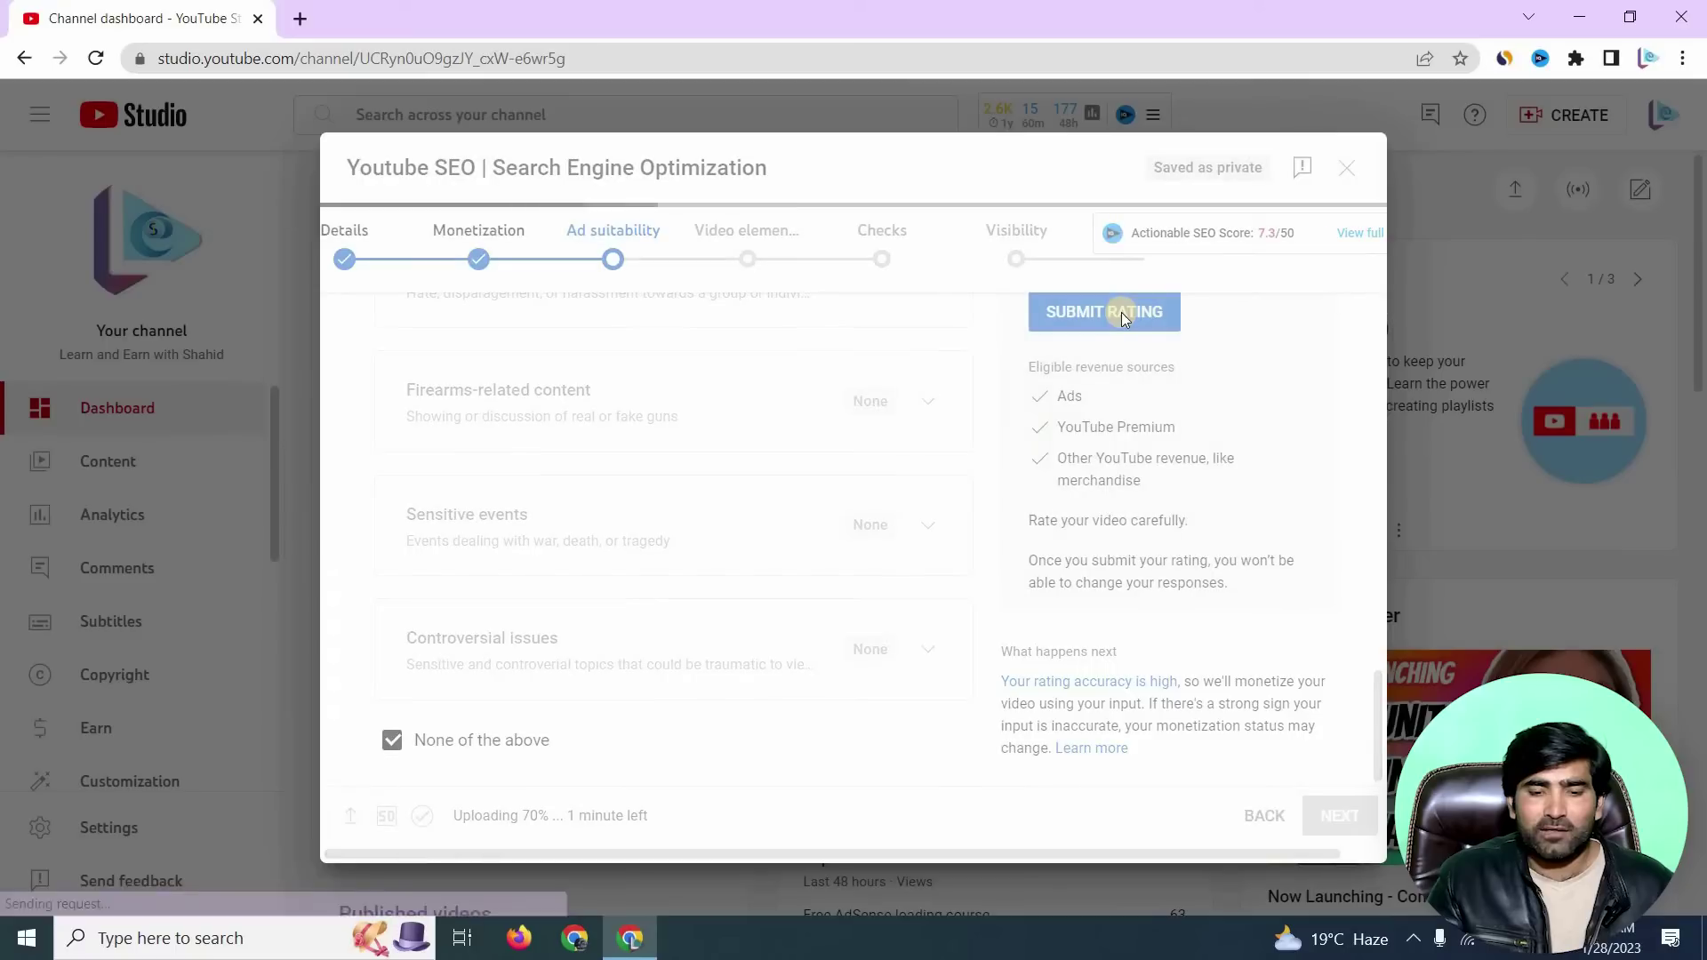
Proceed to the video elements stage and review the subtitles, end screen and cards options without adding any
left_click(1333, 814)
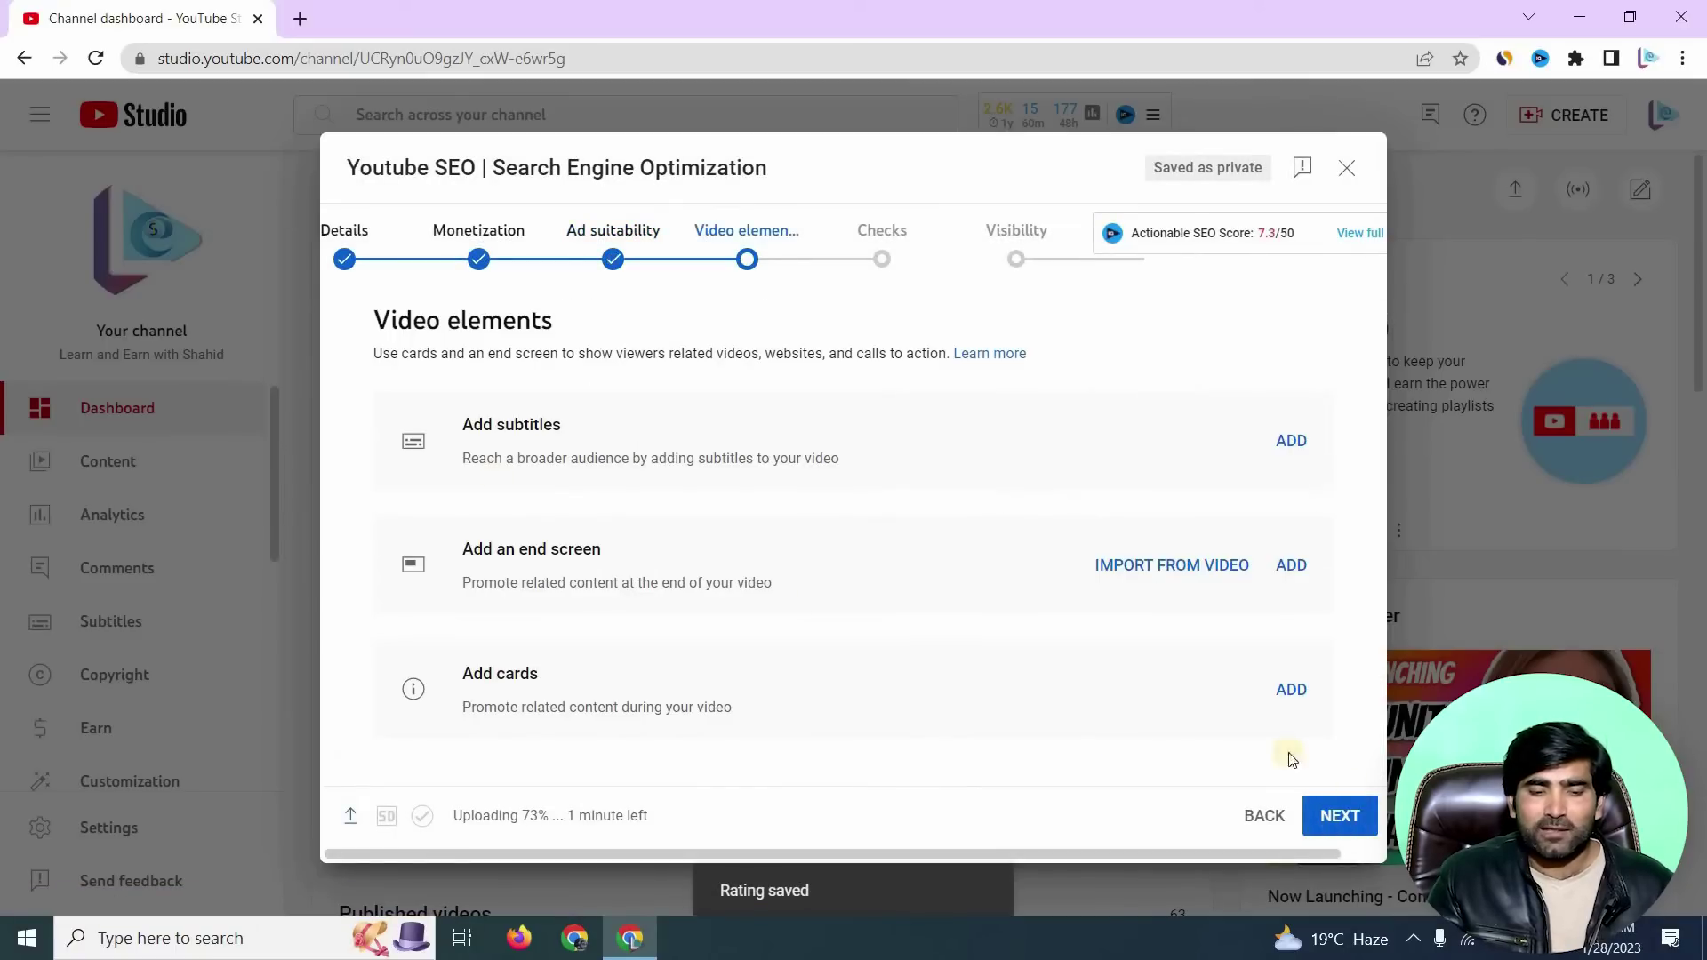
left_click_drag(561, 425, 463, 424)
left_click_drag(461, 548, 462, 676)
triple_click(569, 673)
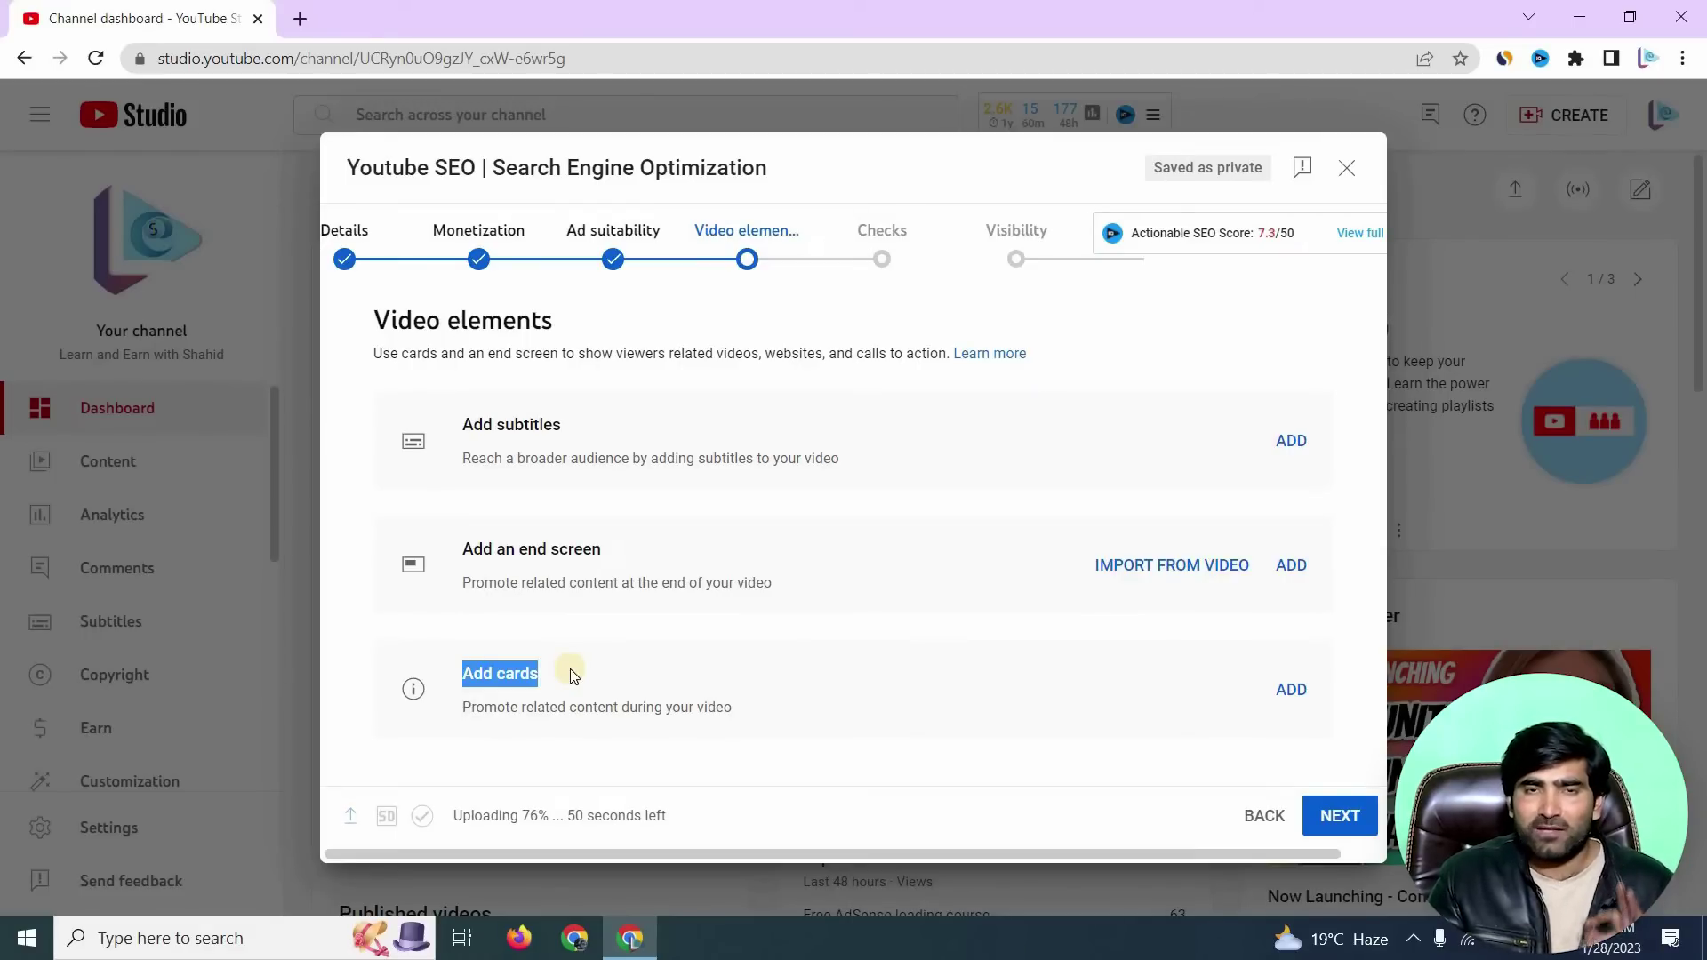
Proceed to the checks stage, request a notification for when the checks are complete and look at the upload progress
left_click(1366, 819)
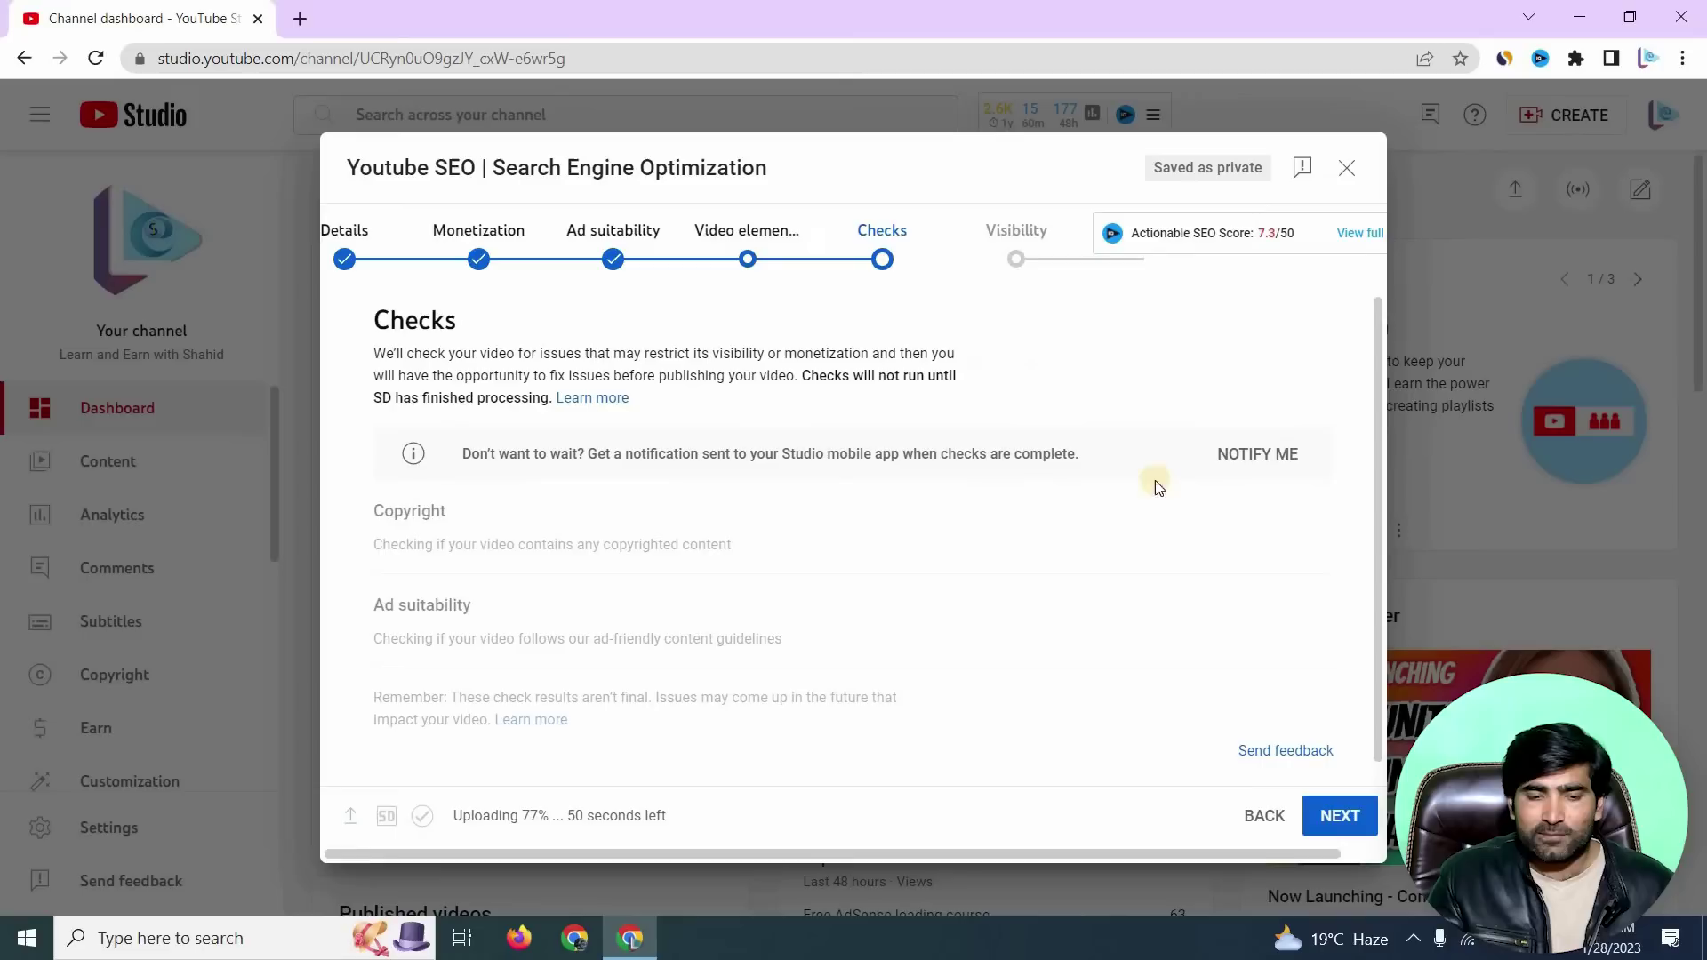
left_click(1256, 459)
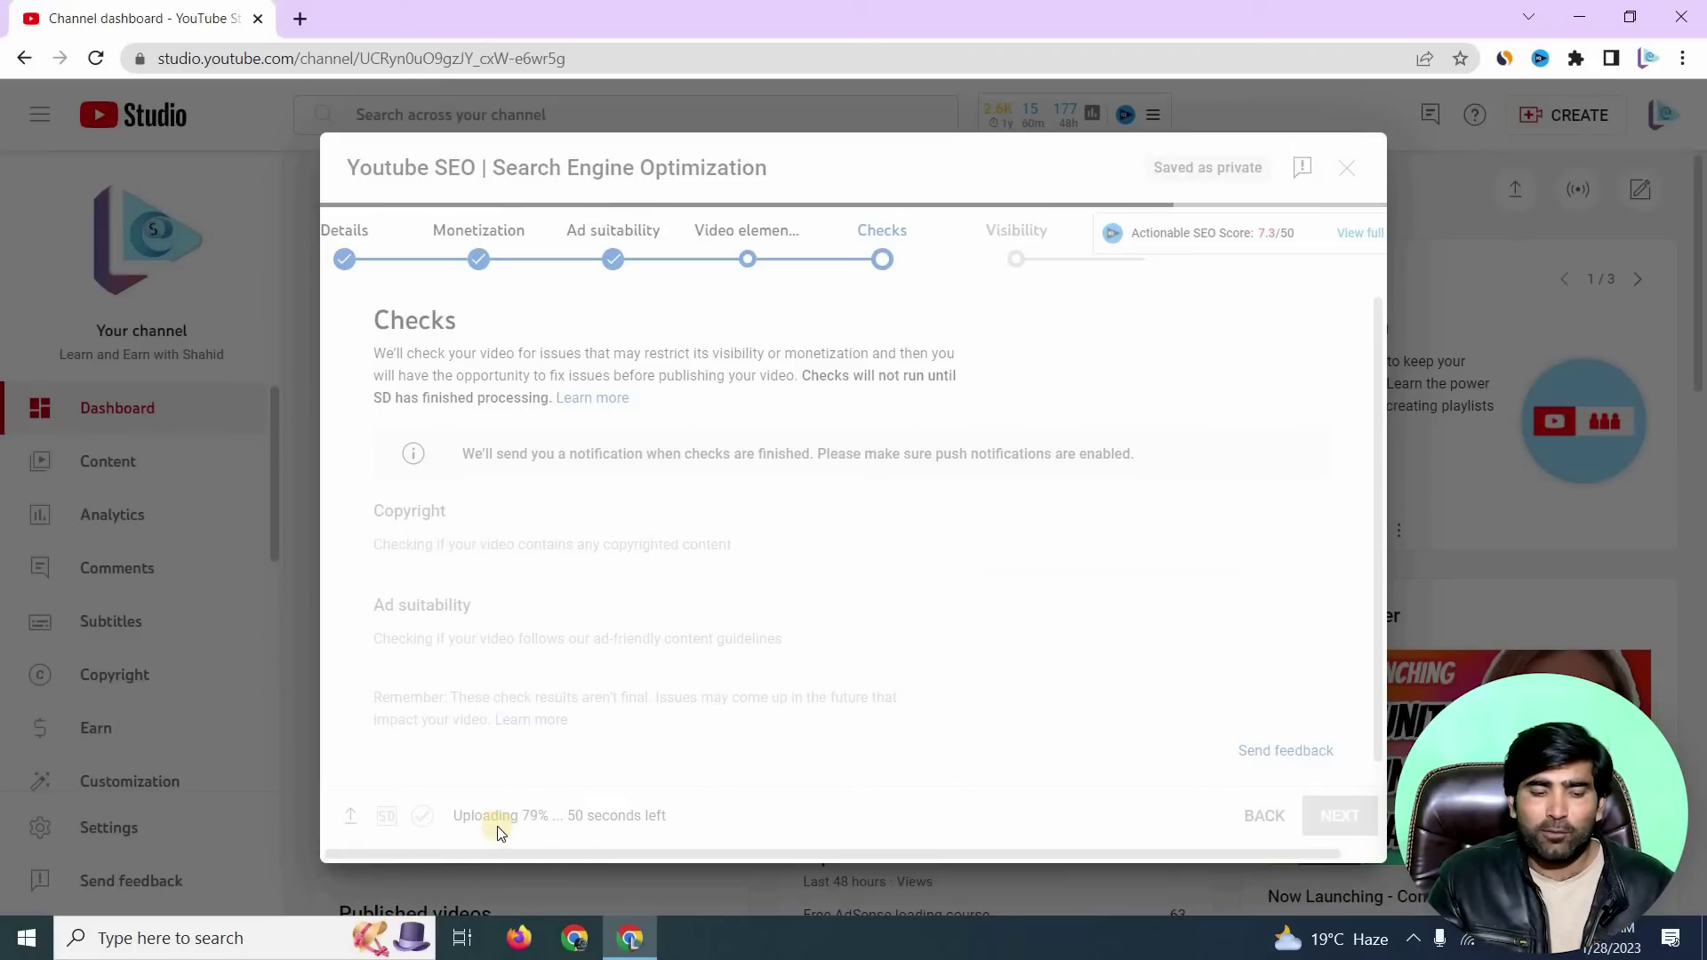
left_click_drag(452, 815, 669, 824)
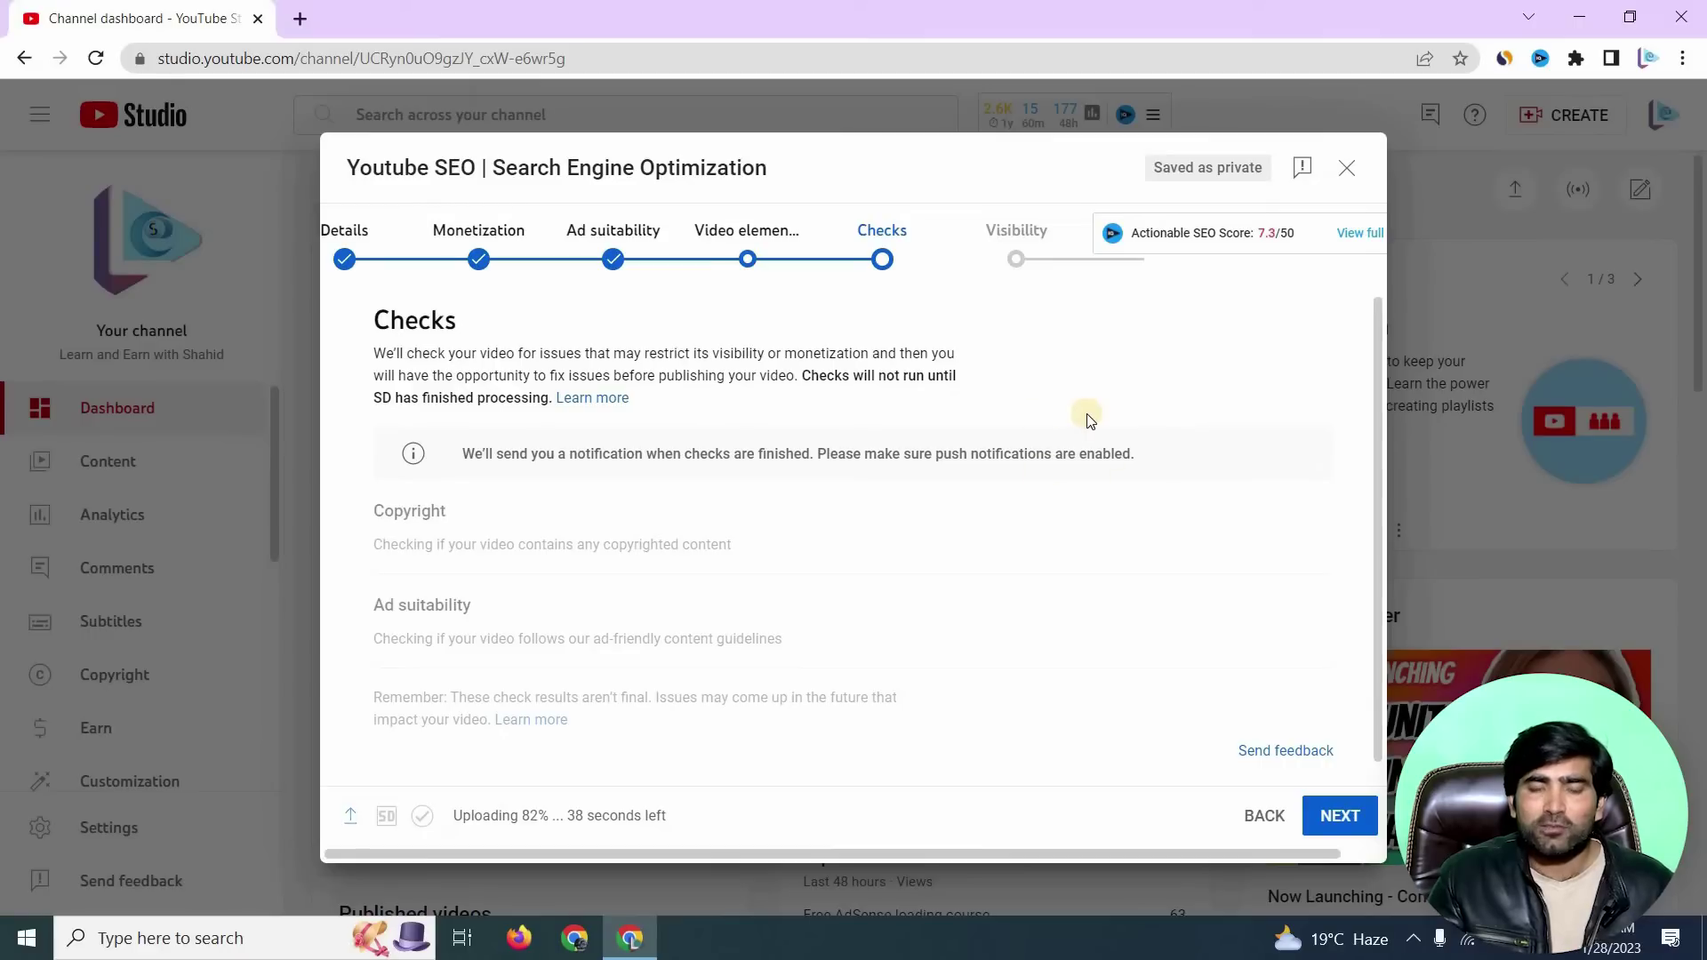
Proceed to the visibility stage, keep the video set to Unlisted and save the upload
left_click(1333, 814)
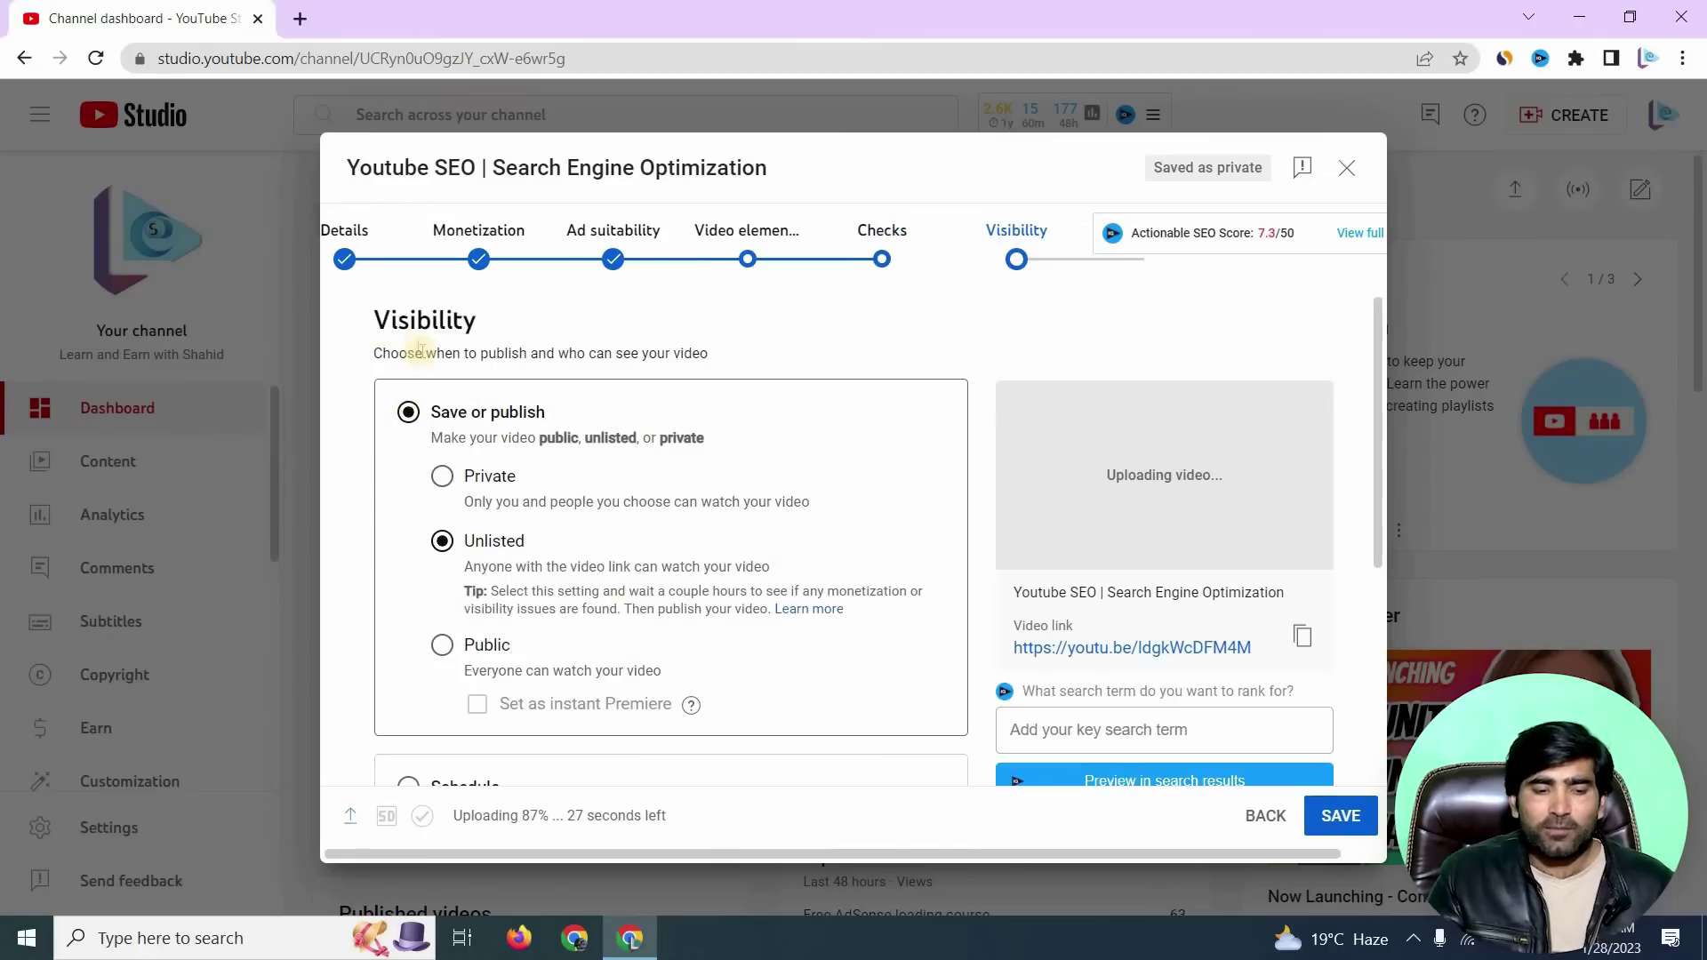
left_click_drag(485, 322, 391, 322)
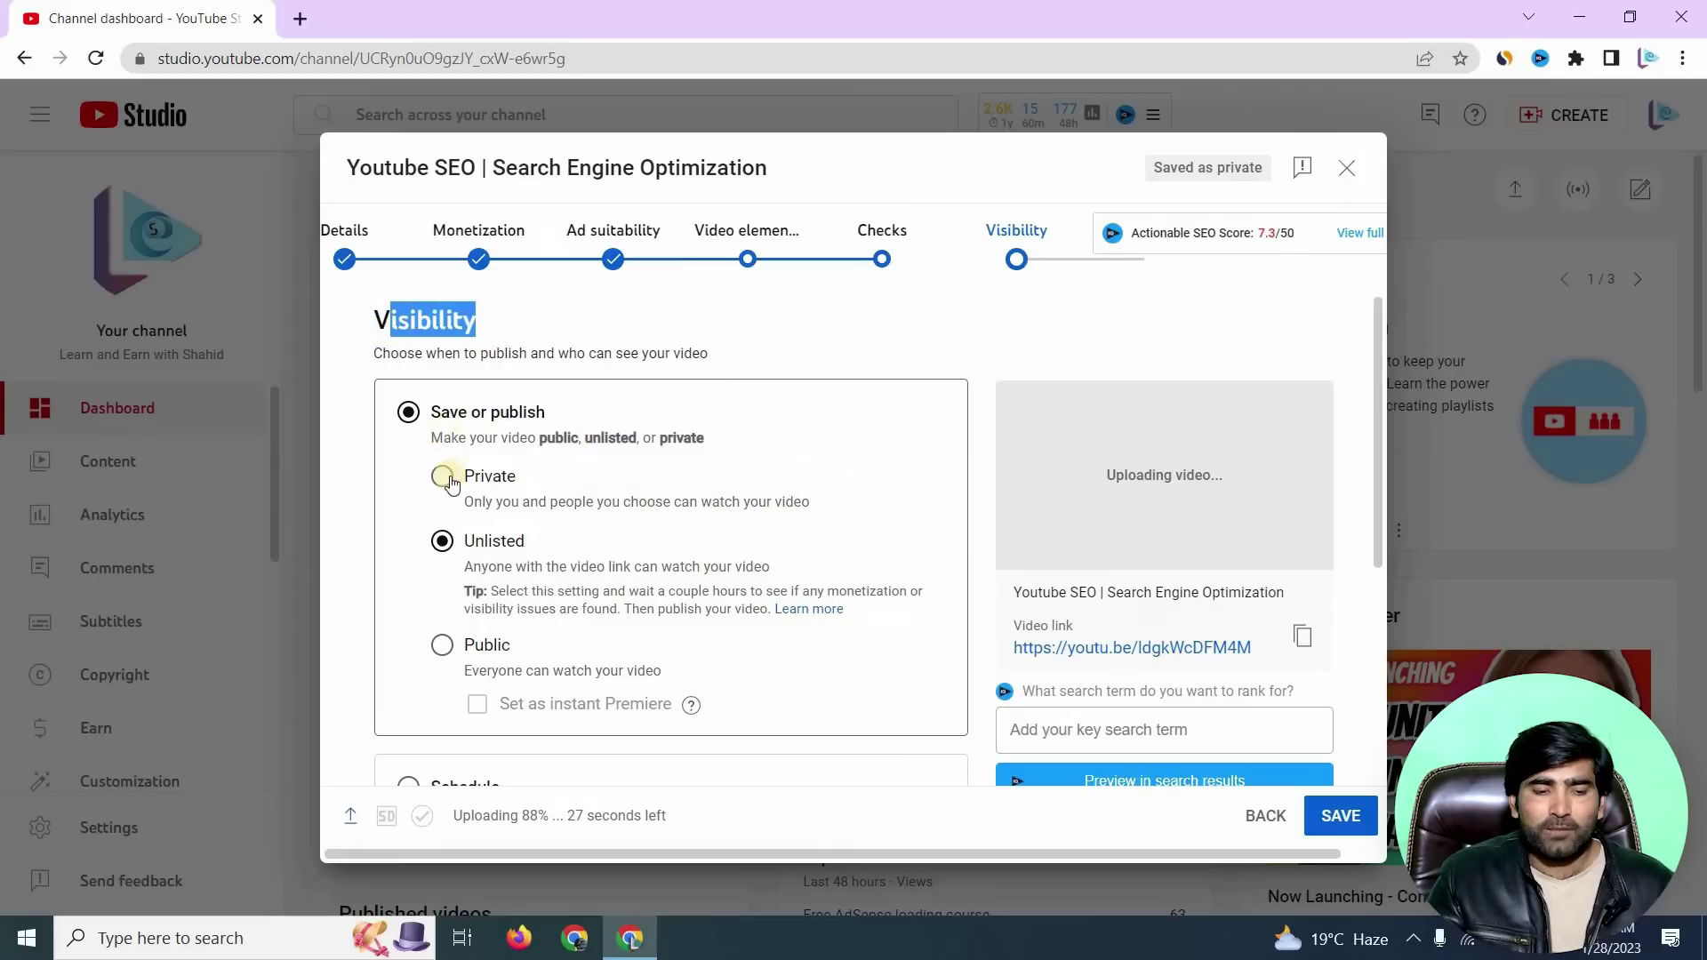
left_click(440, 544)
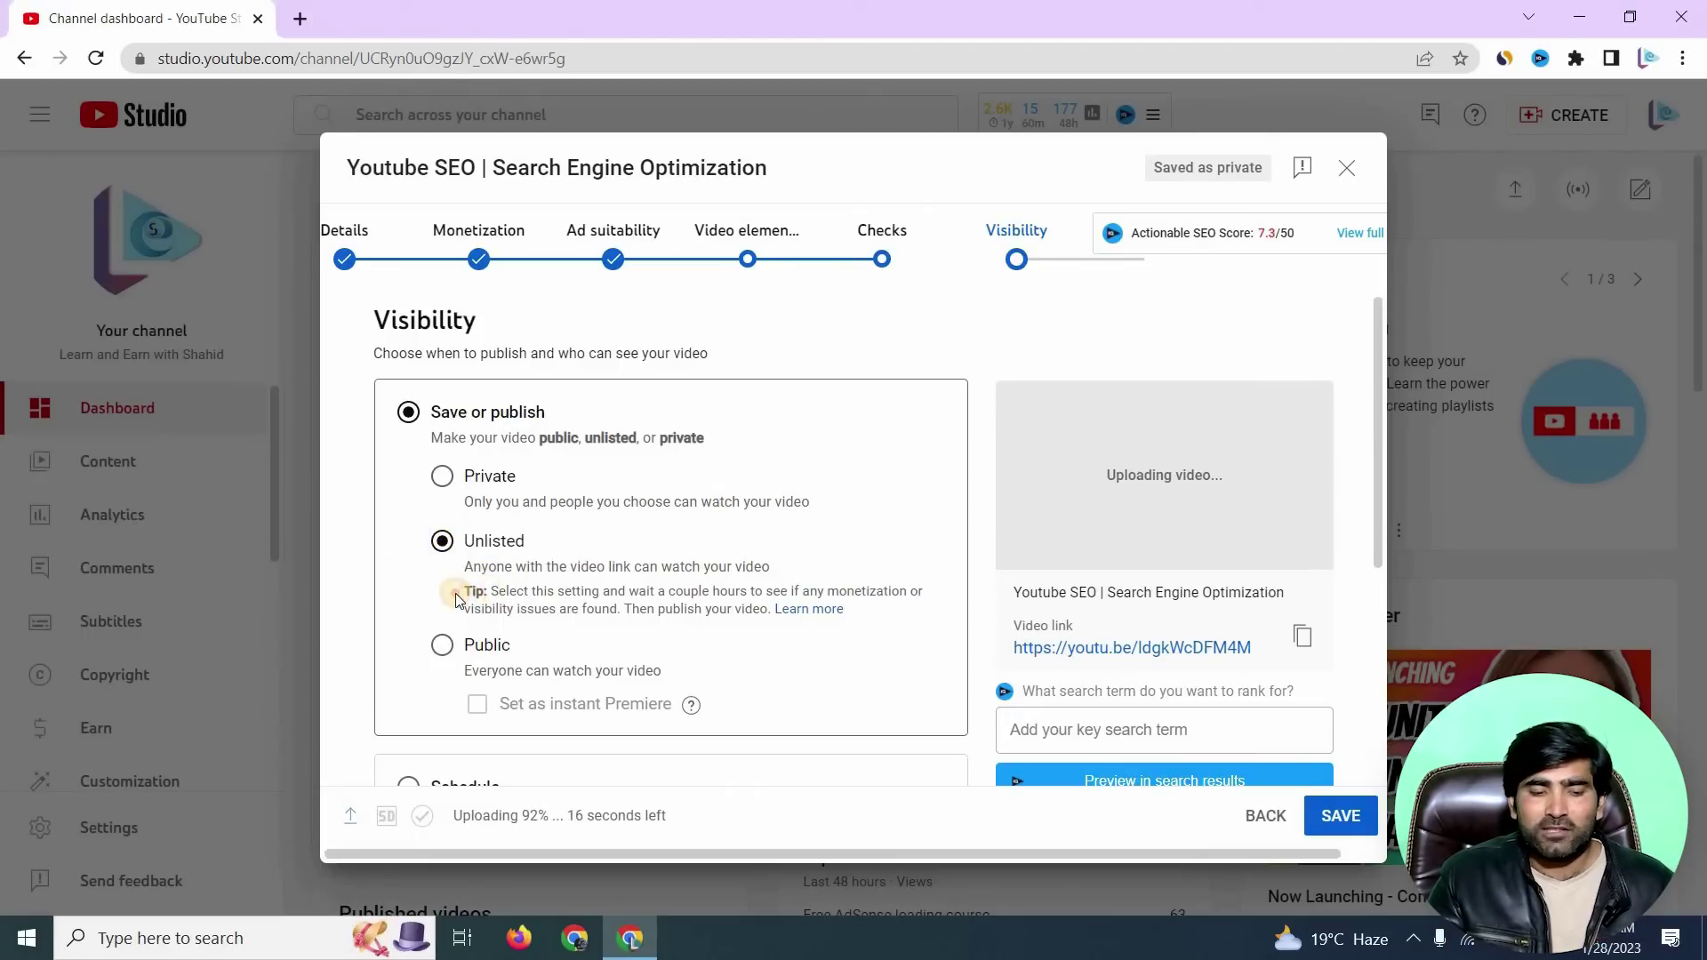
left_click(442, 541)
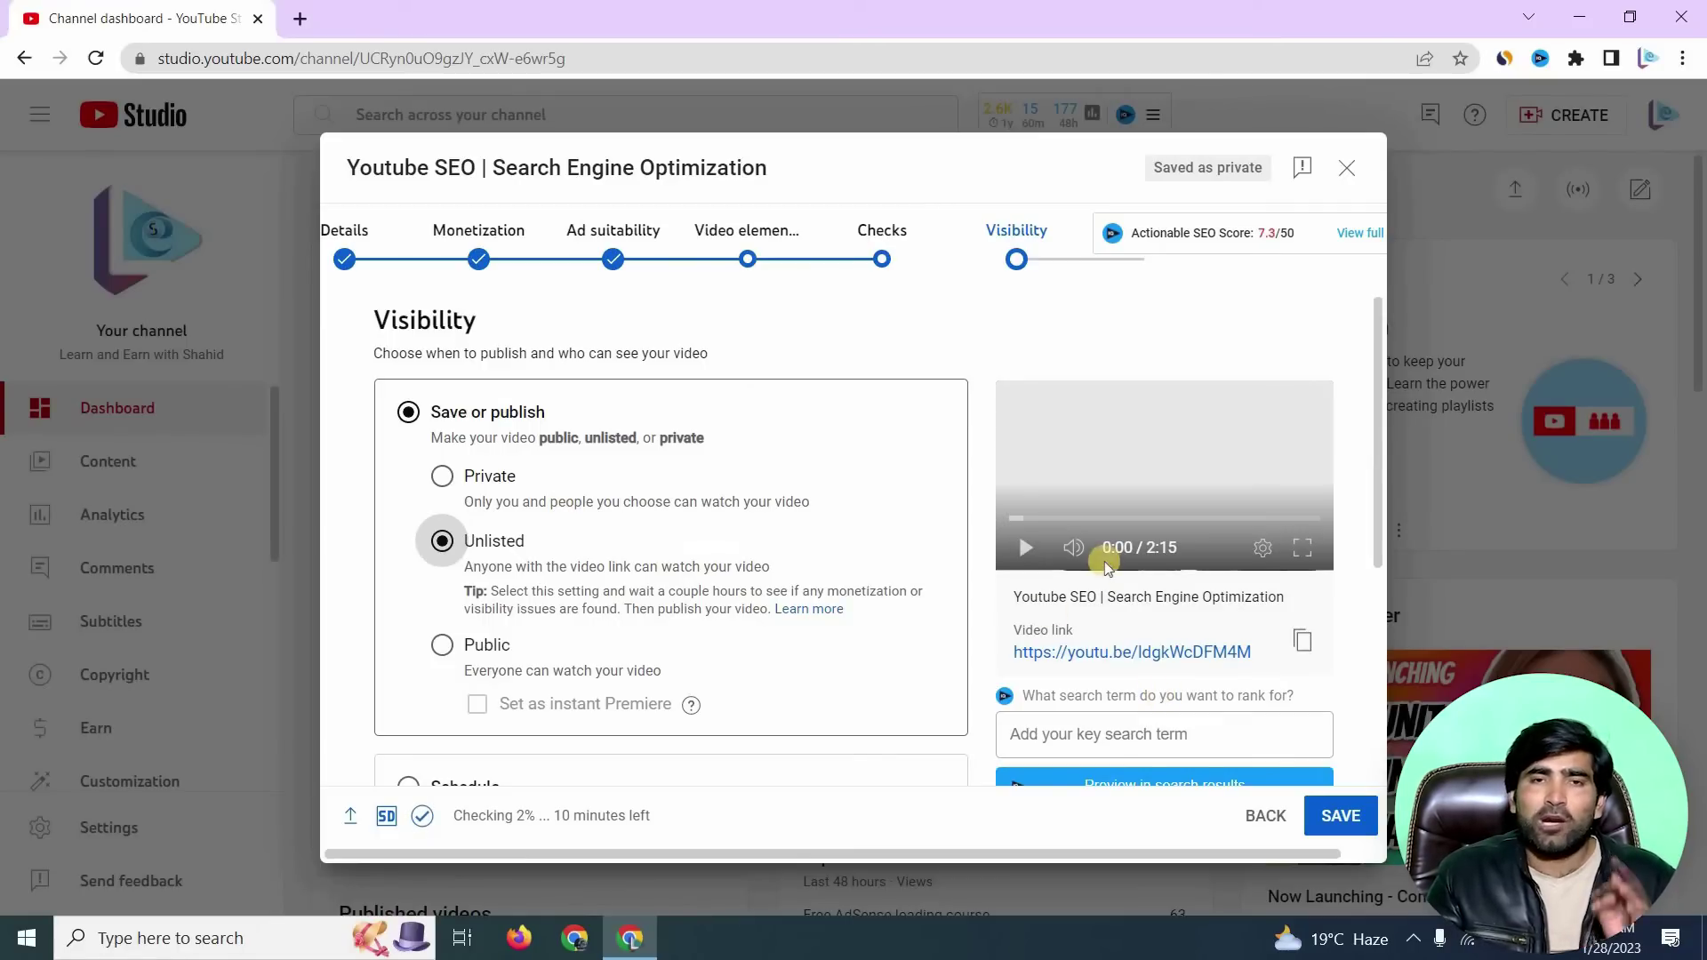
left_click(1342, 827)
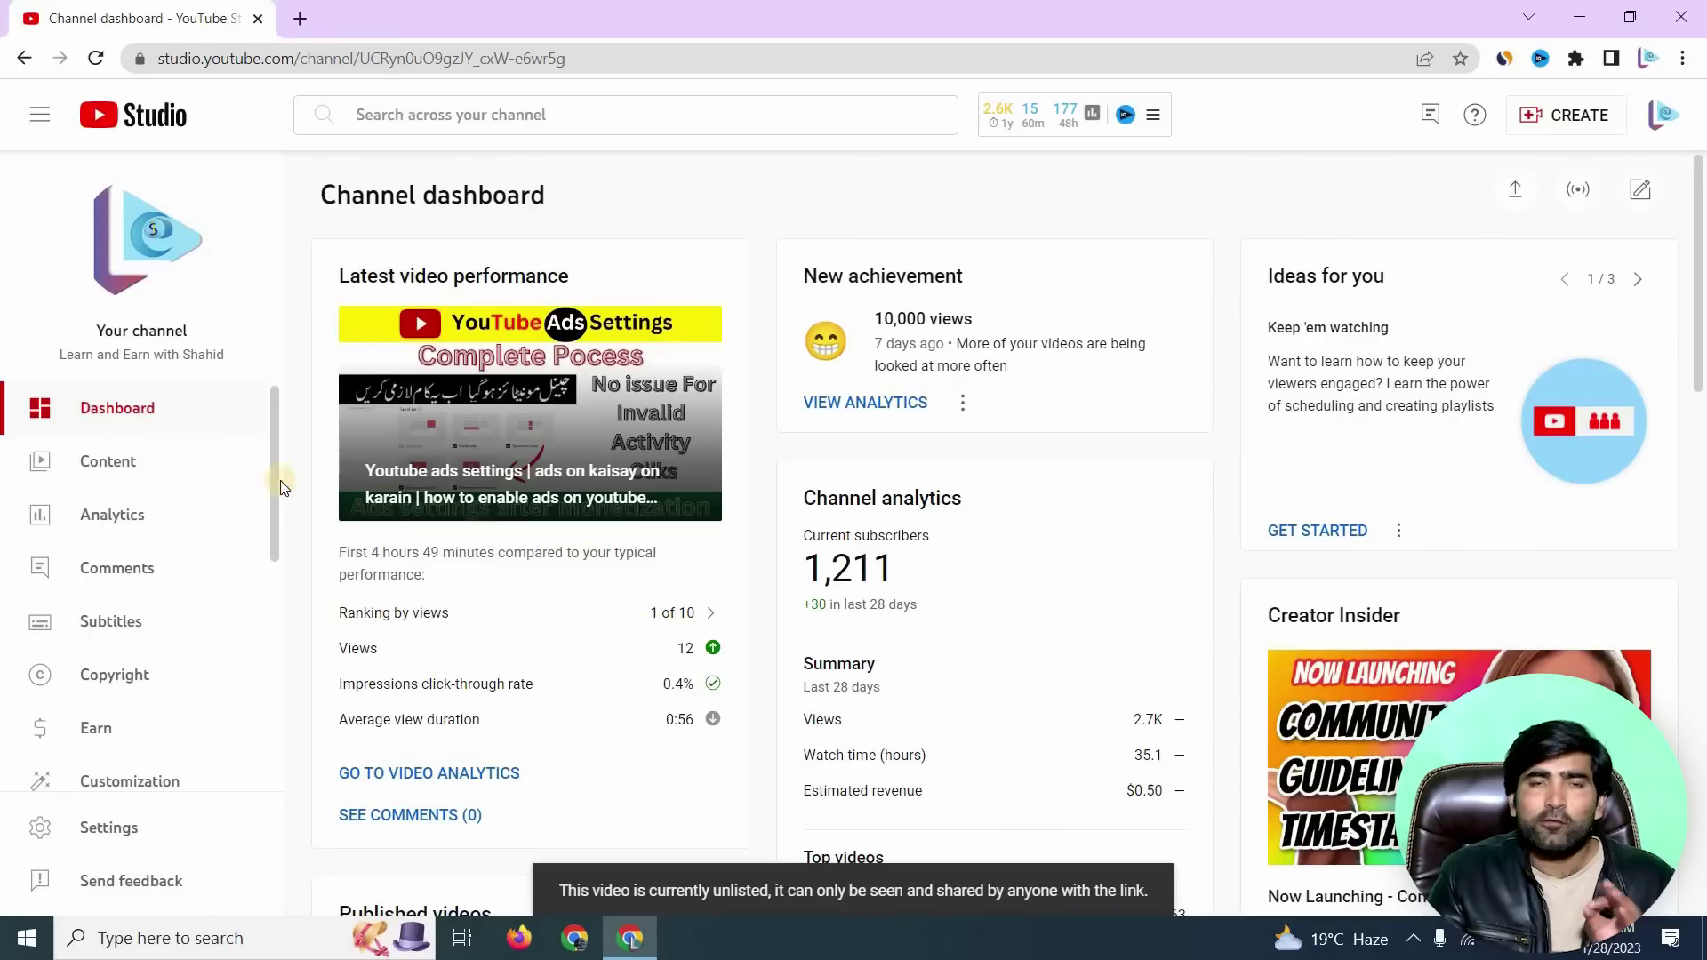
In the channel content list, change the Youtube SEO | Search Engine Optimization video's visibility to Public and publish it
left_click(96, 467)
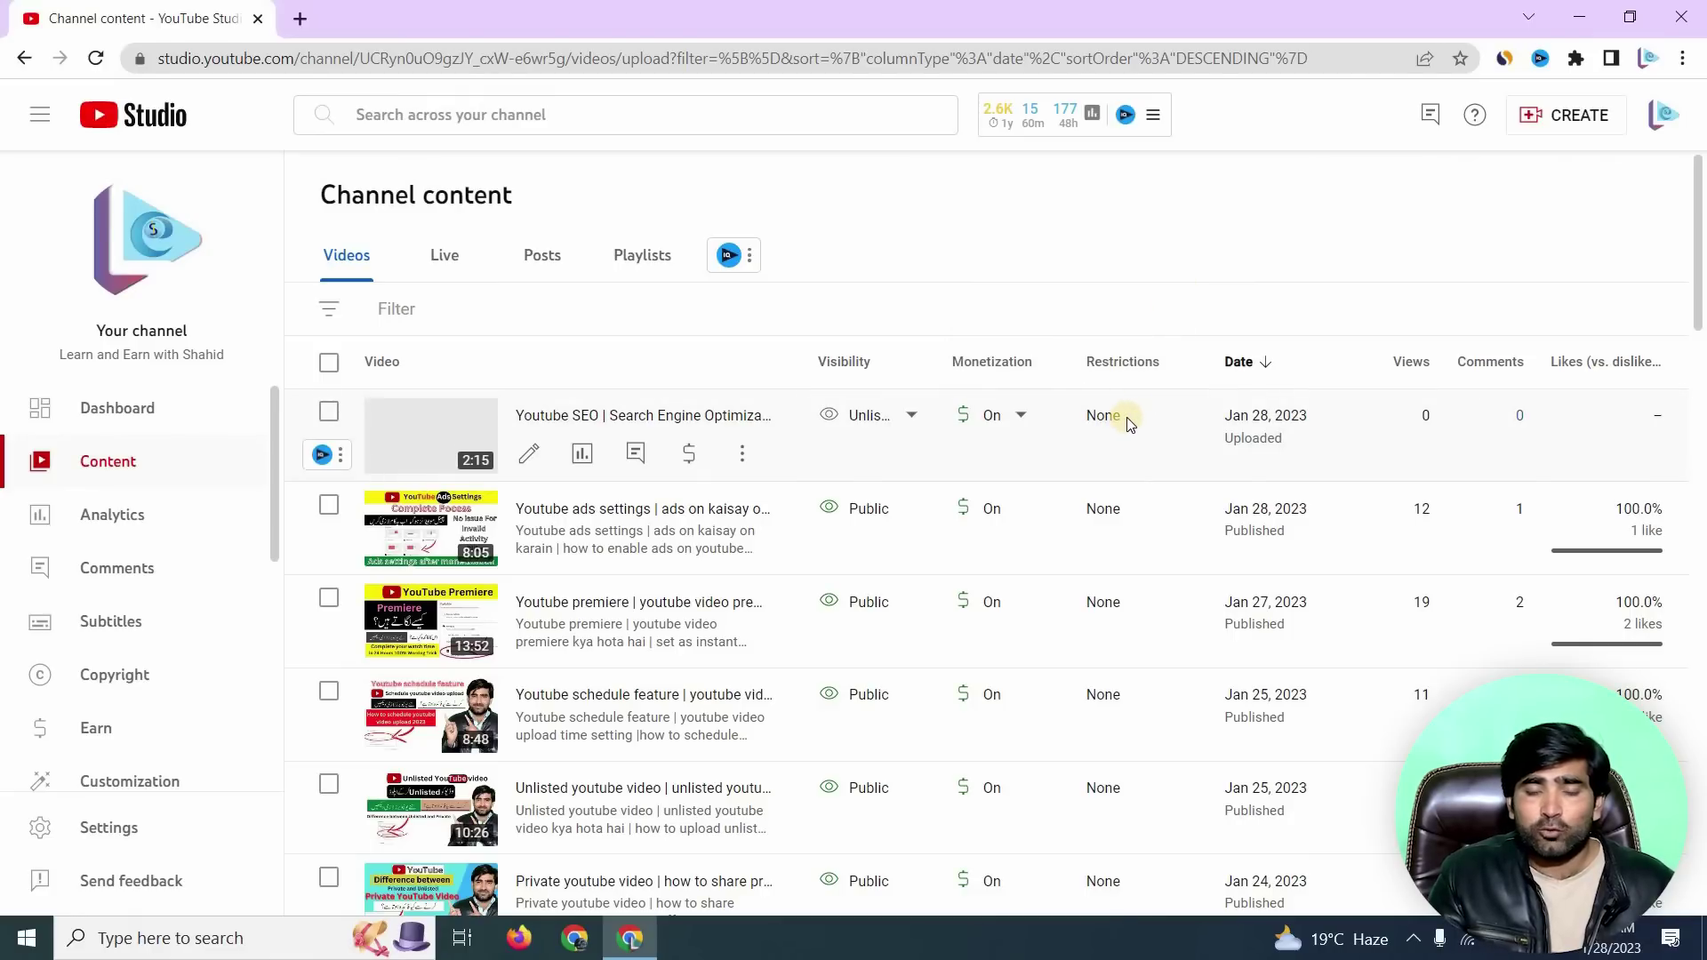
left_click(911, 418)
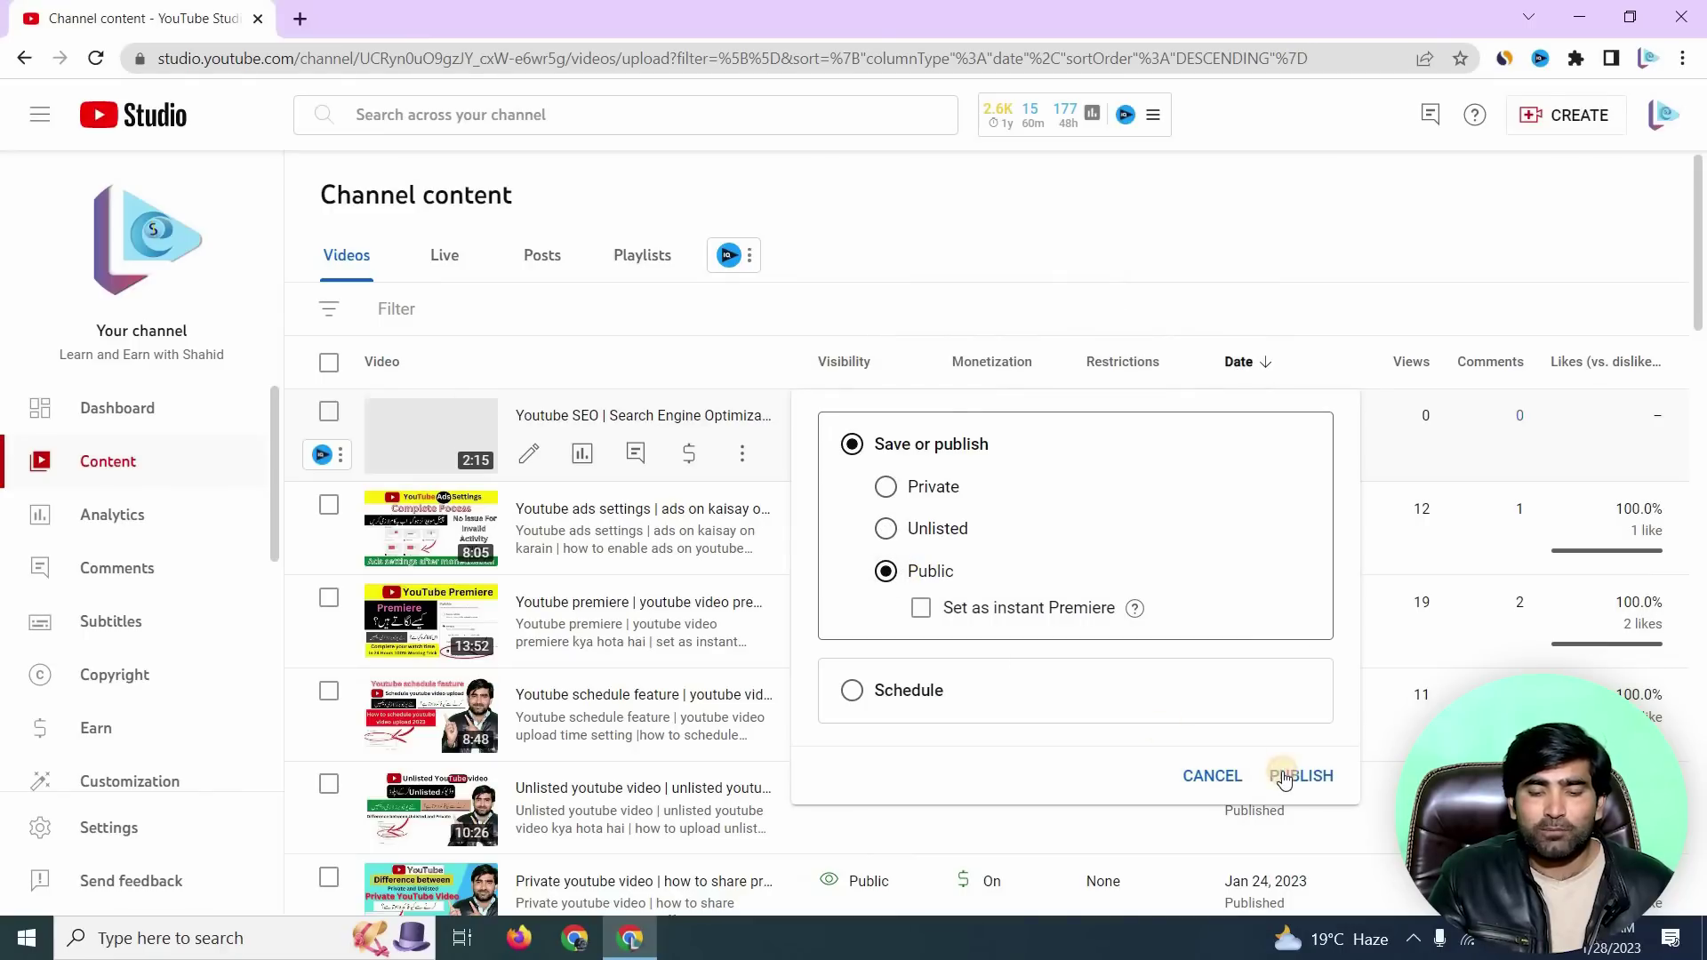
left_click(1284, 776)
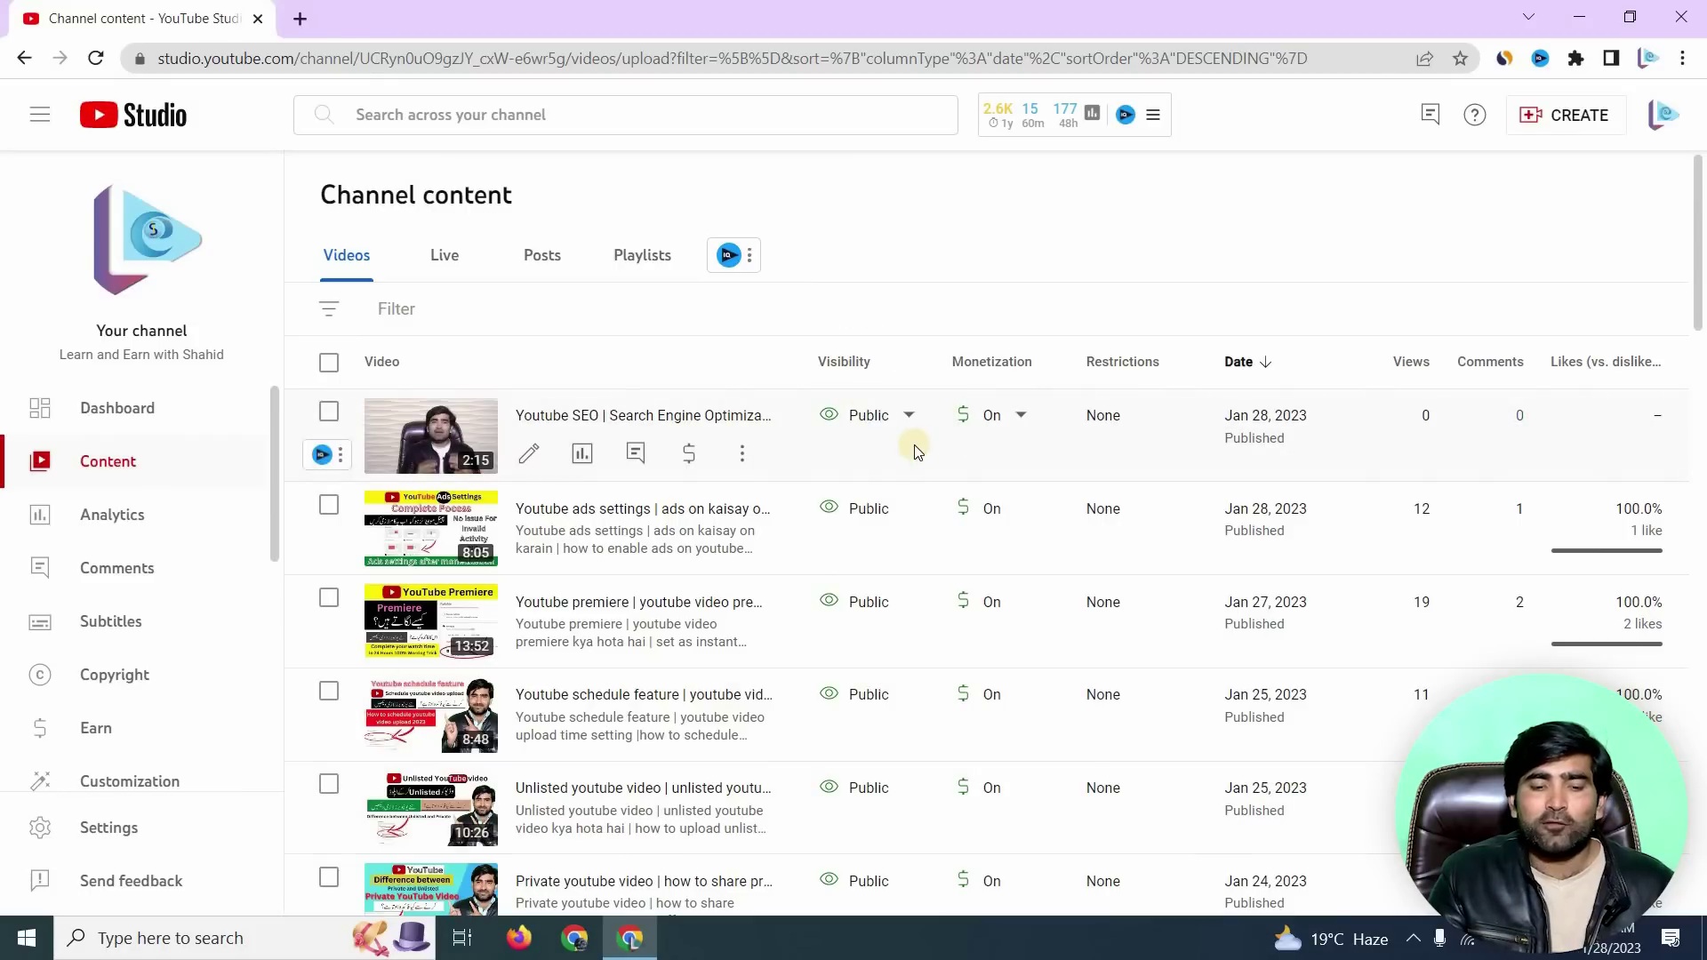